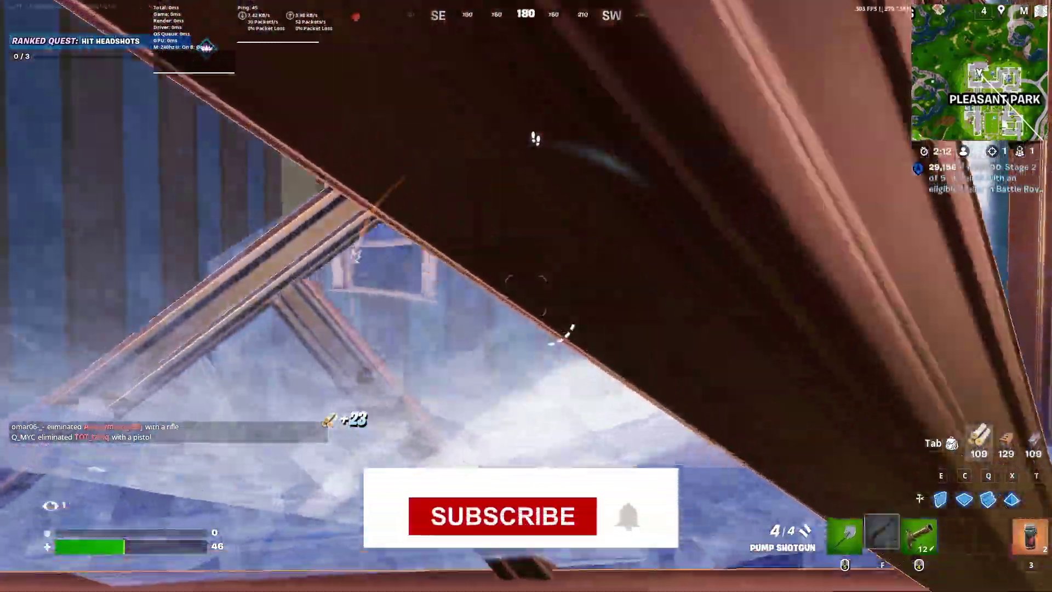
key(f)
click(526, 296)
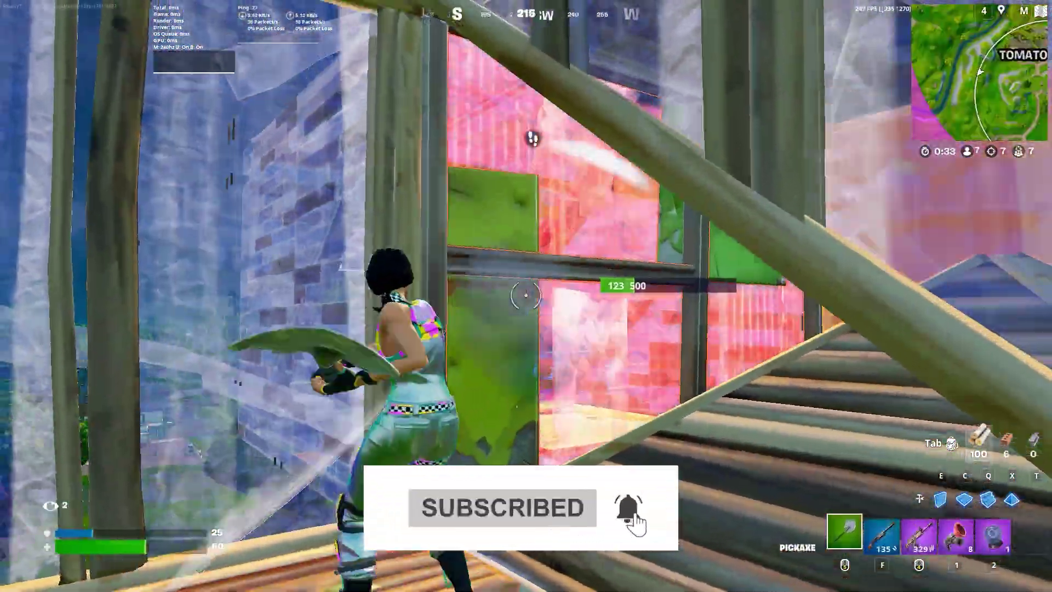
key(e)
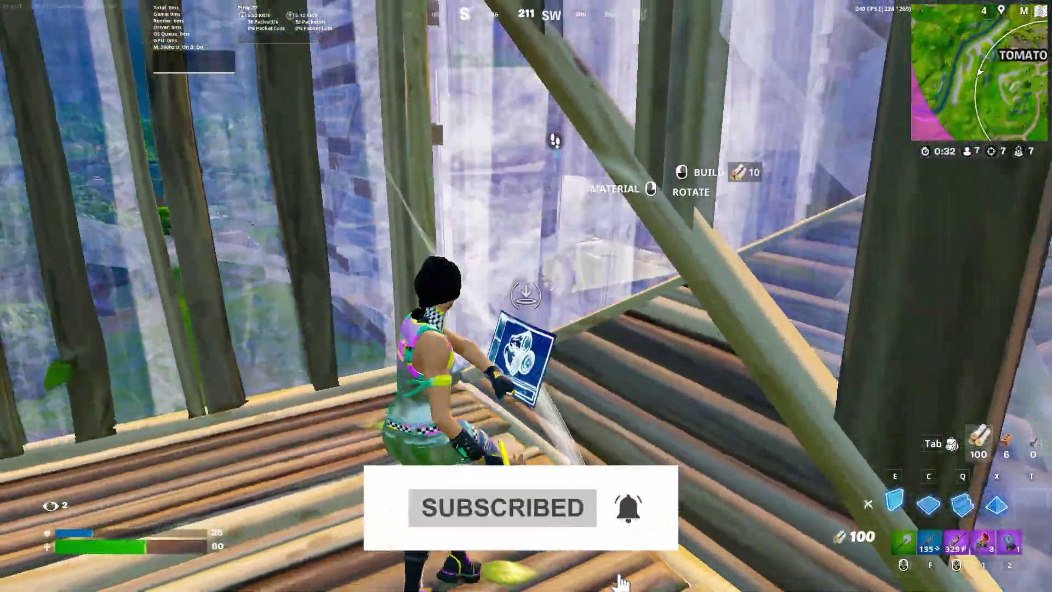
click(526, 296)
key(f)
click(527, 296)
key(e)
key(f)
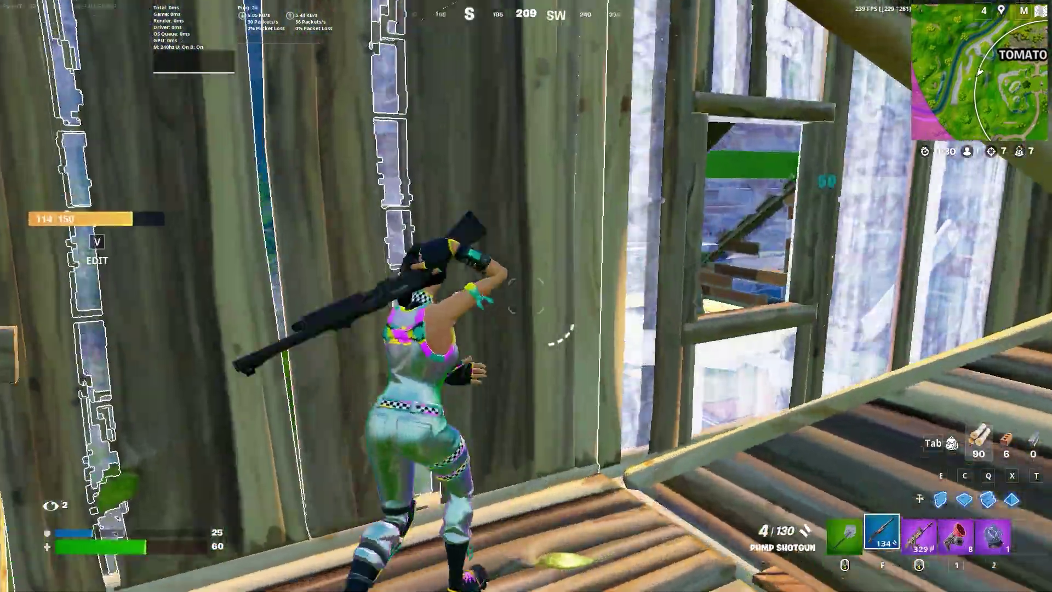
key(e)
click(526, 296)
key(f)
click(526, 296)
click(526, 296)
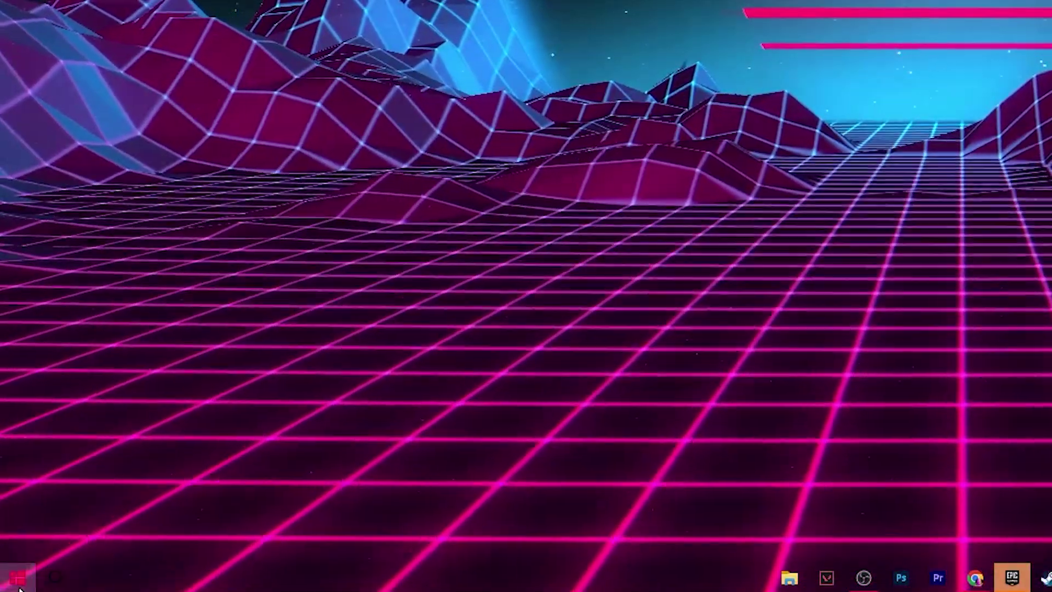
- Open Windows Update in the Windows settings and start downloading the available updates
click(17, 577)
click(23, 498)
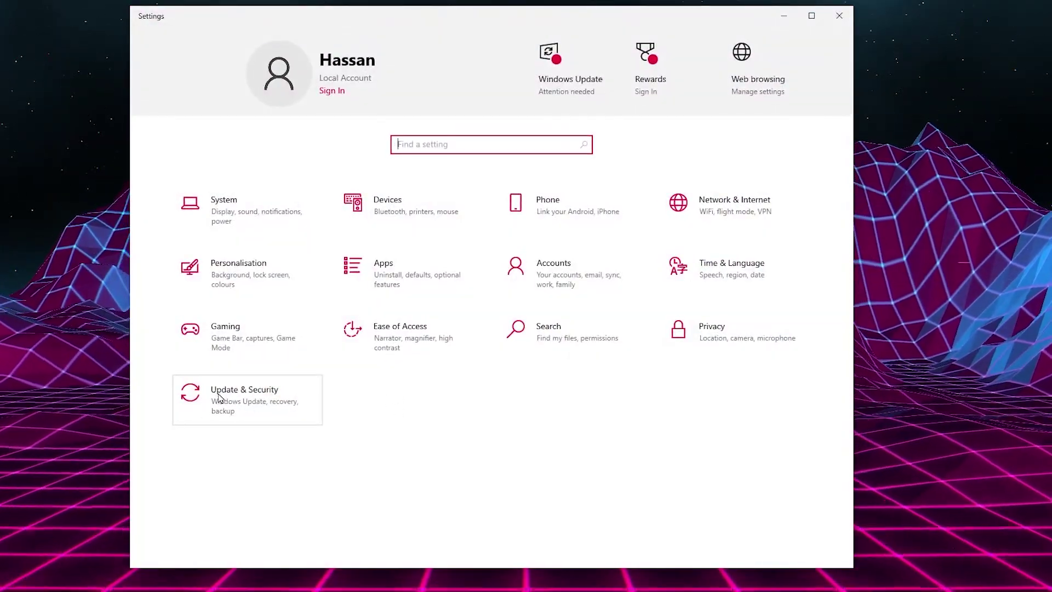
click(274, 402)
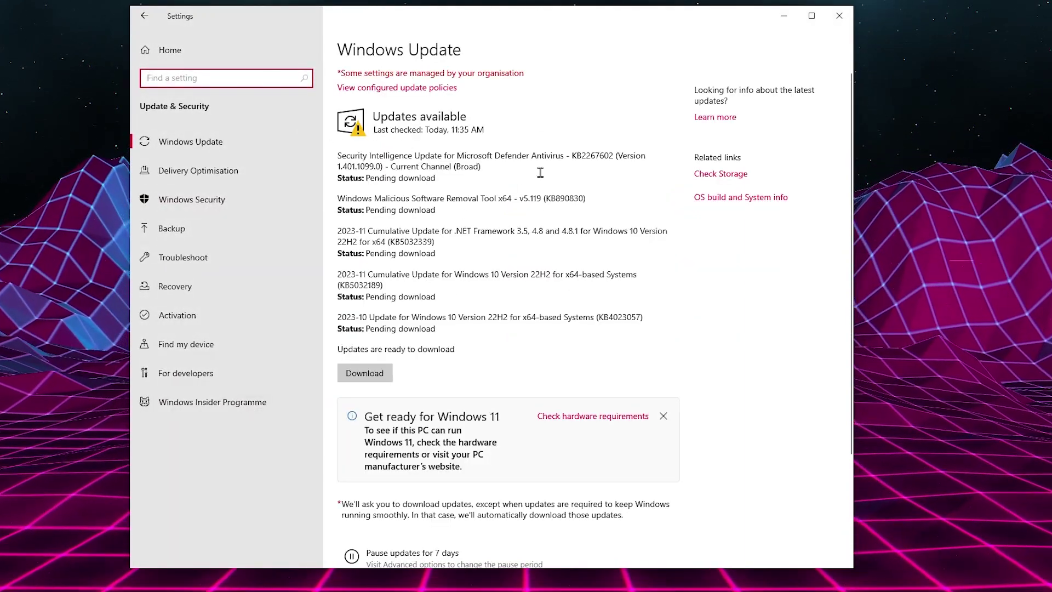
click(375, 377)
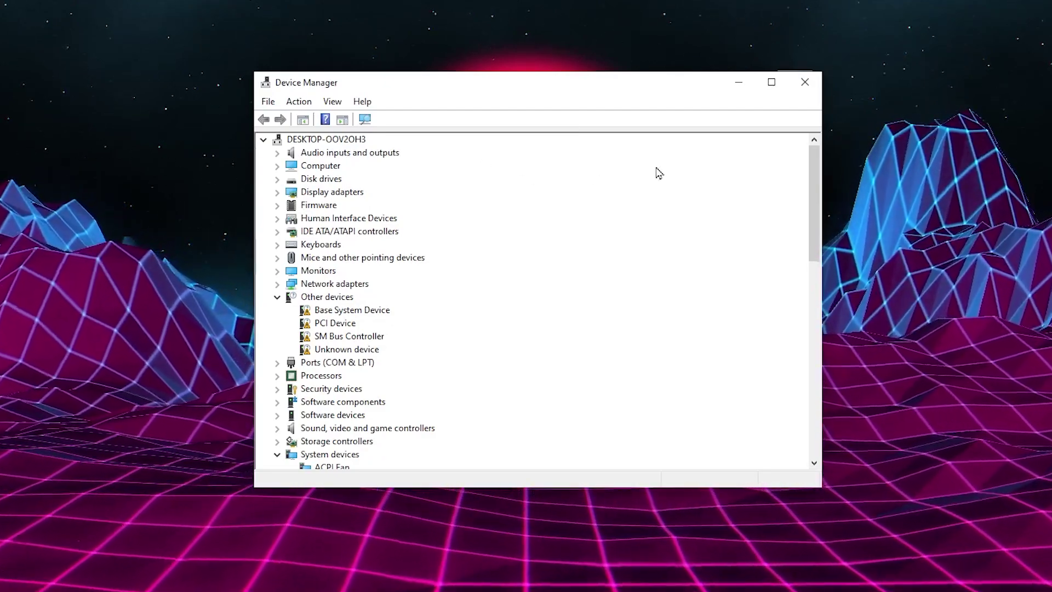
- Open Device Manager and expand the network adapters to see which Ethernet controller is installed
click(0, 591)
text(de)
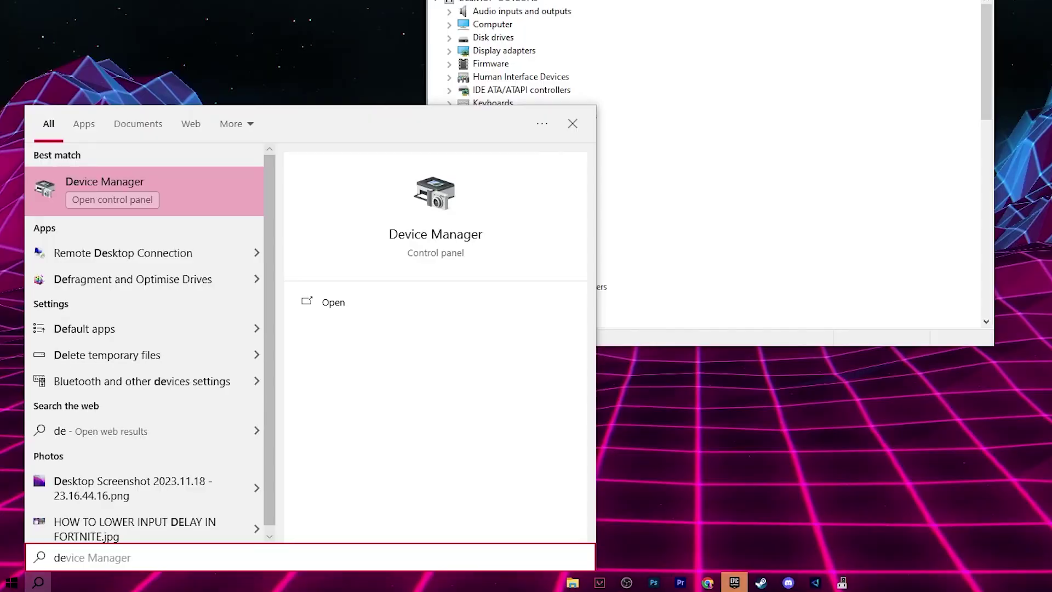
key(Return)
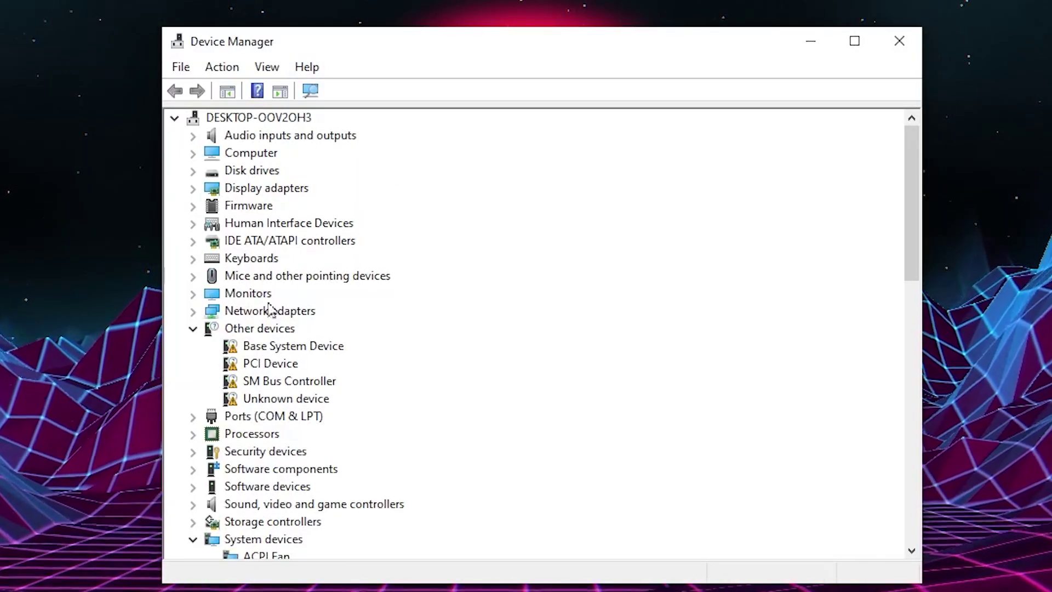
click(192, 311)
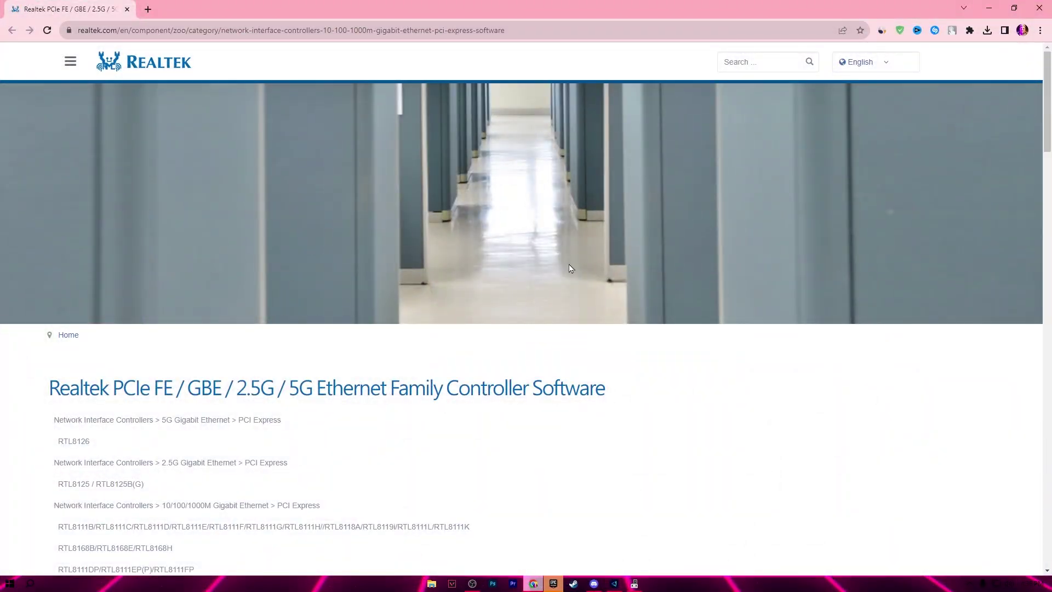
- Look over Realtek's PCIe Ethernet Family Controller Software page, minimize the browser and close Device Manager
scroll(554, 344, down, 4)
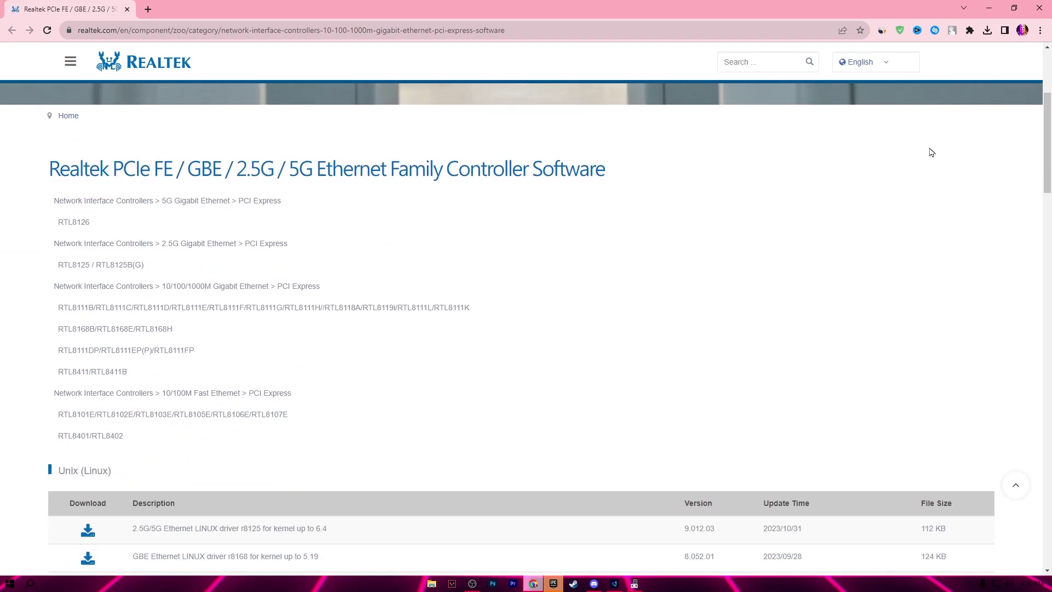
click(988, 11)
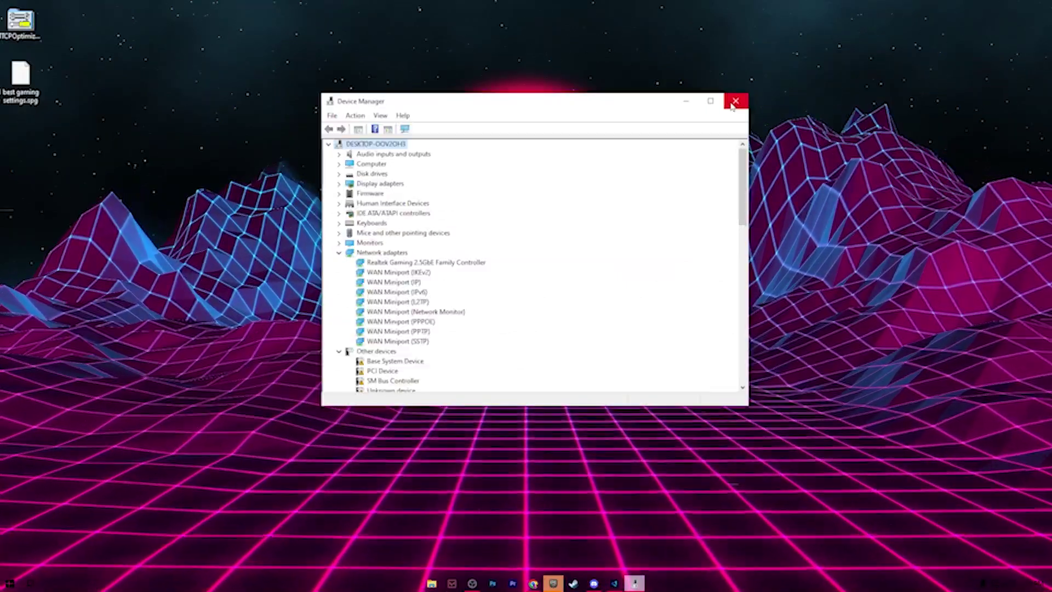
click(731, 105)
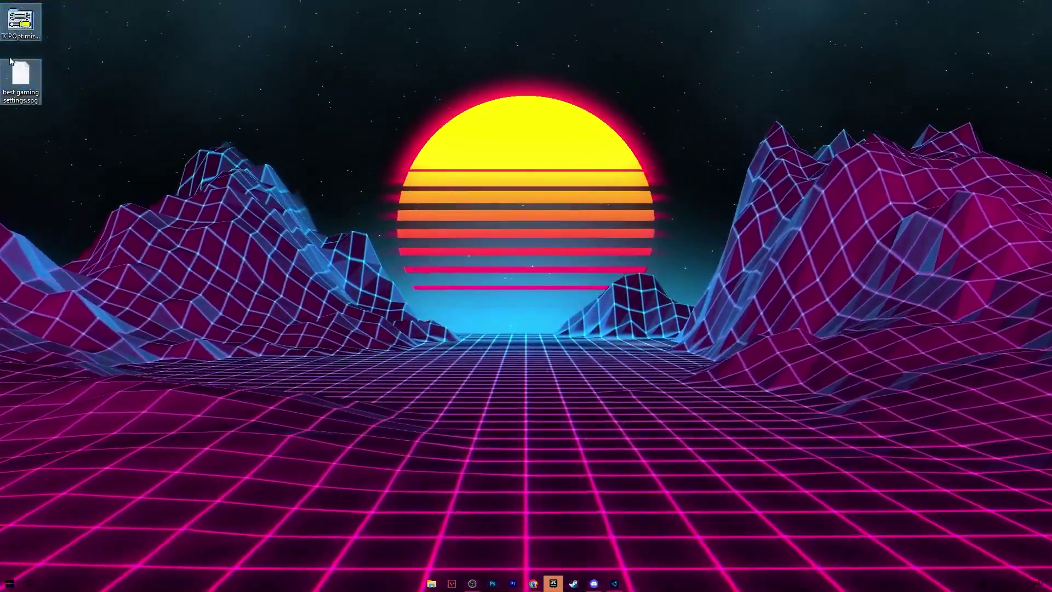
- Move TCPOptimizer.exe and best gaming settings.spg toward the desktop's middle and view their post in the downloads channel on Discord
drag(11, 62, 344, 230)
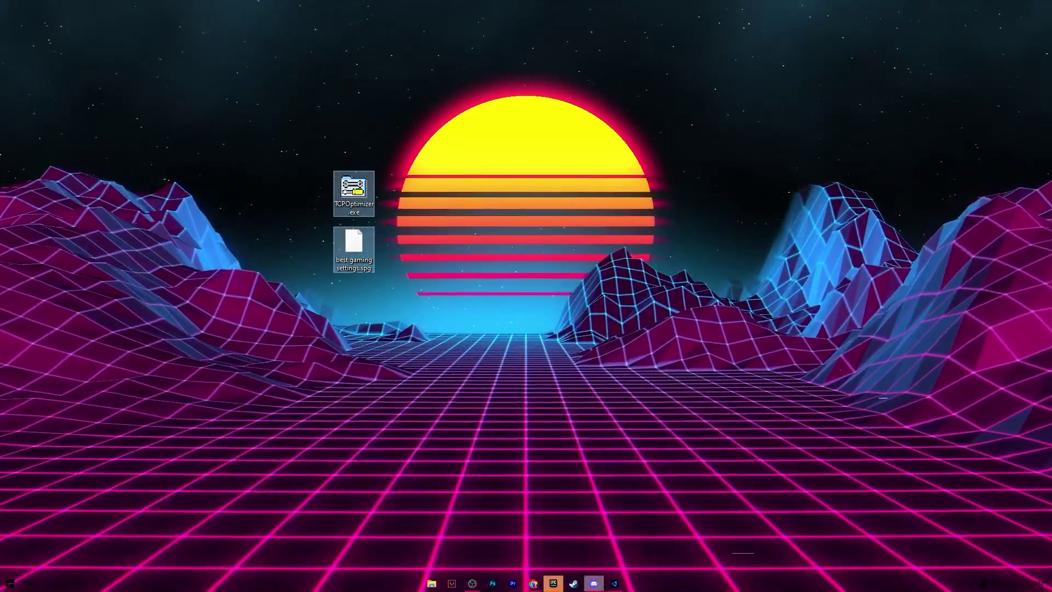
click(593, 584)
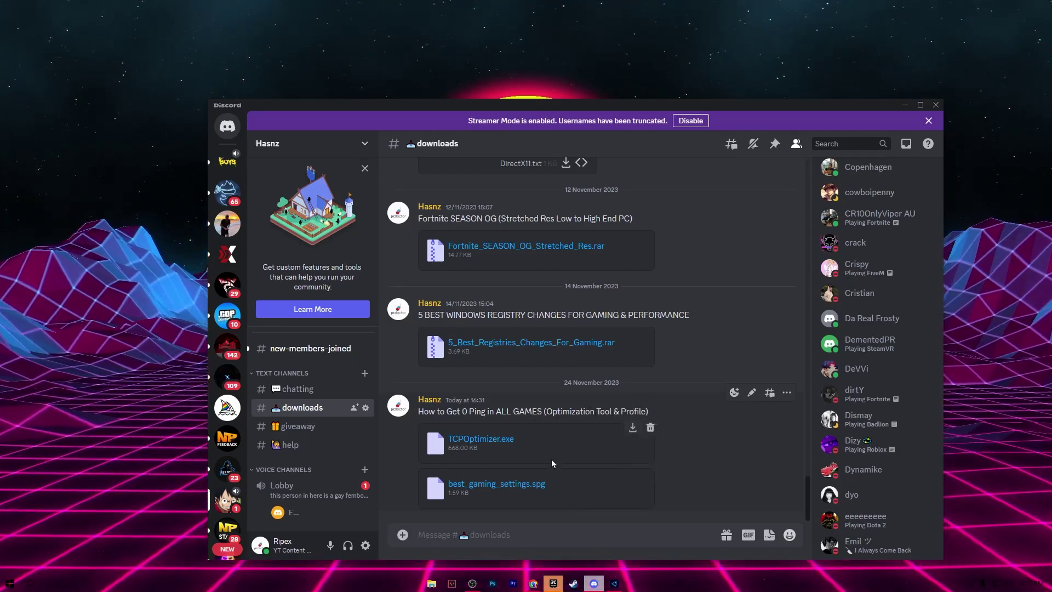
click(904, 108)
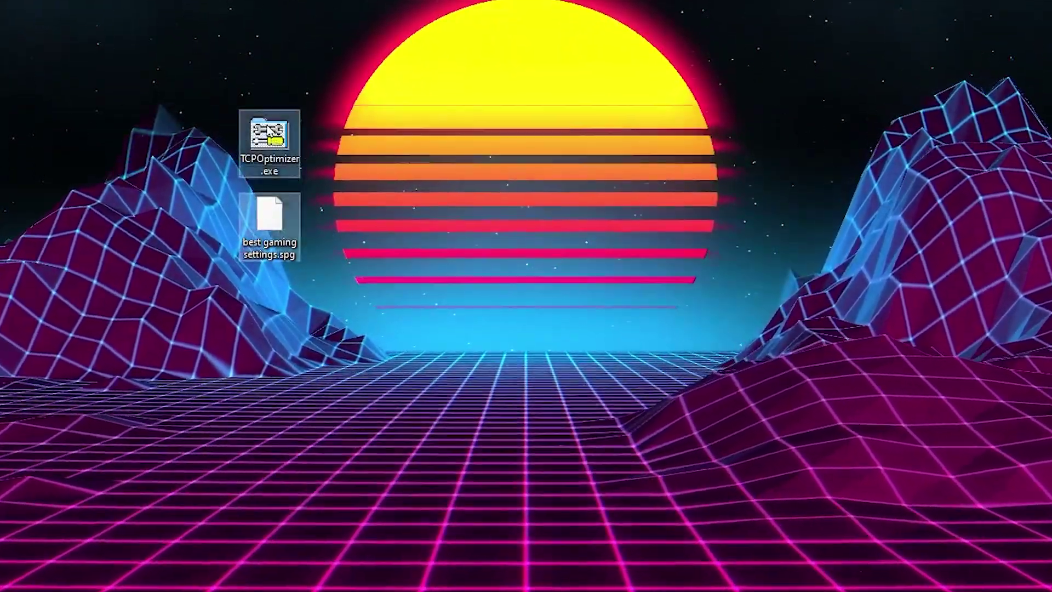
- Run TCPOptimizer.exe from the desktop as administrator
right_click(268, 126)
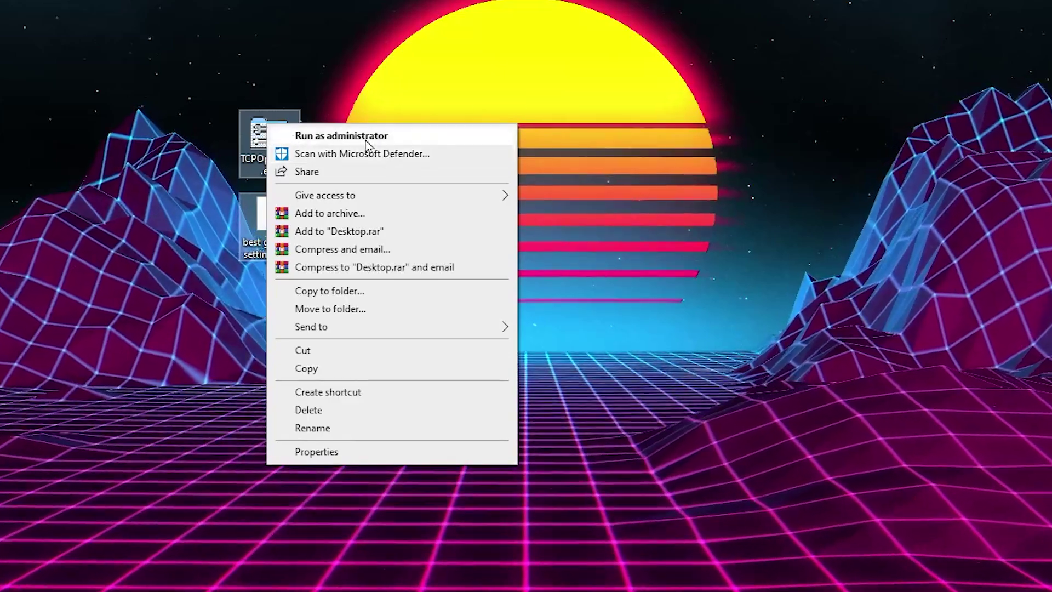
click(340, 135)
click(706, 291)
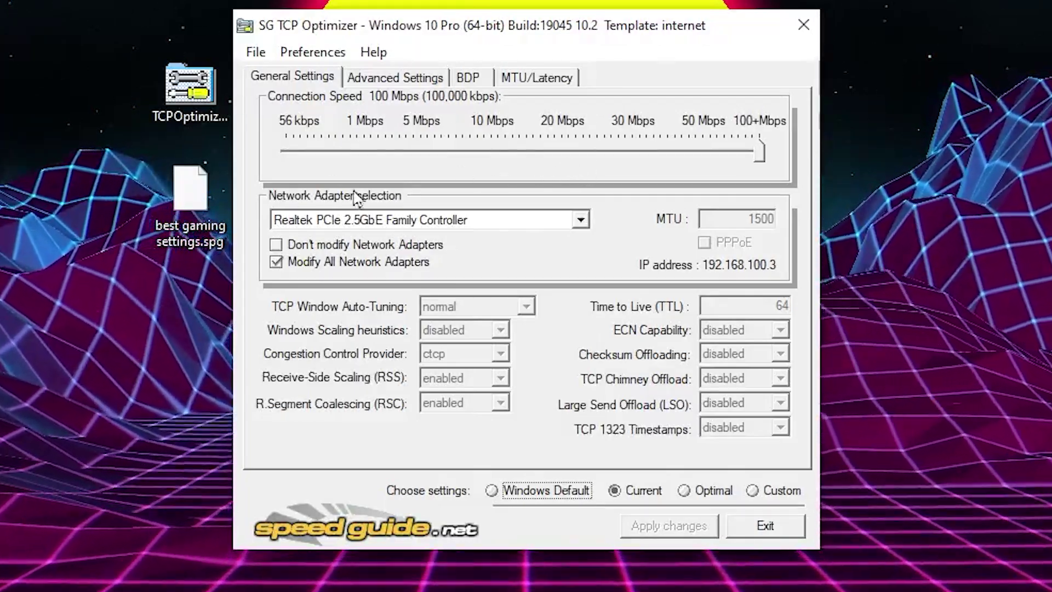
- Select the Realtek PCIe 2.5GbE Family Controller as the network adapter and choose Custom settings
click(581, 221)
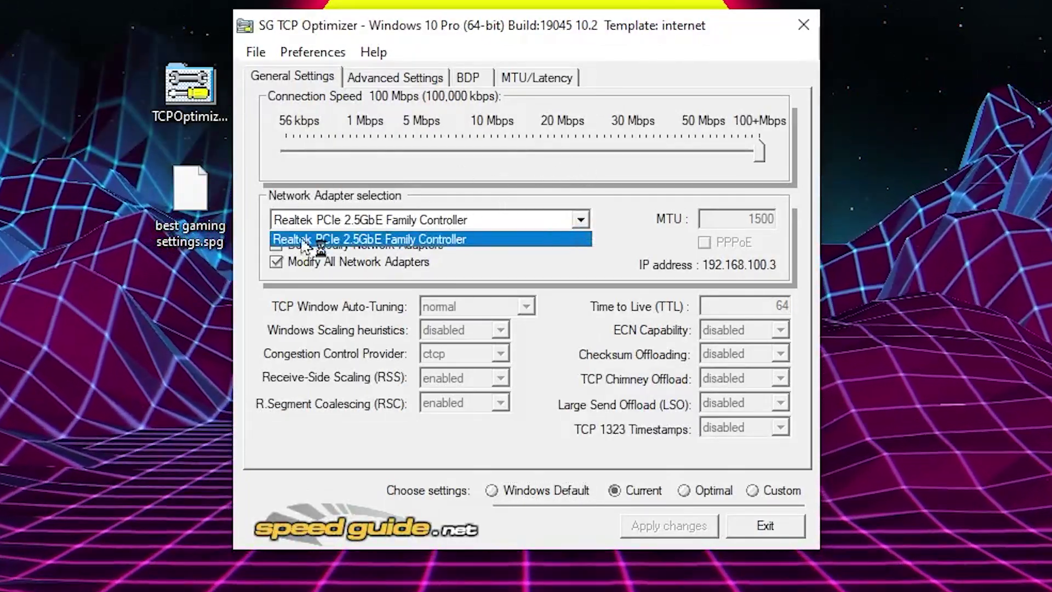
click(312, 237)
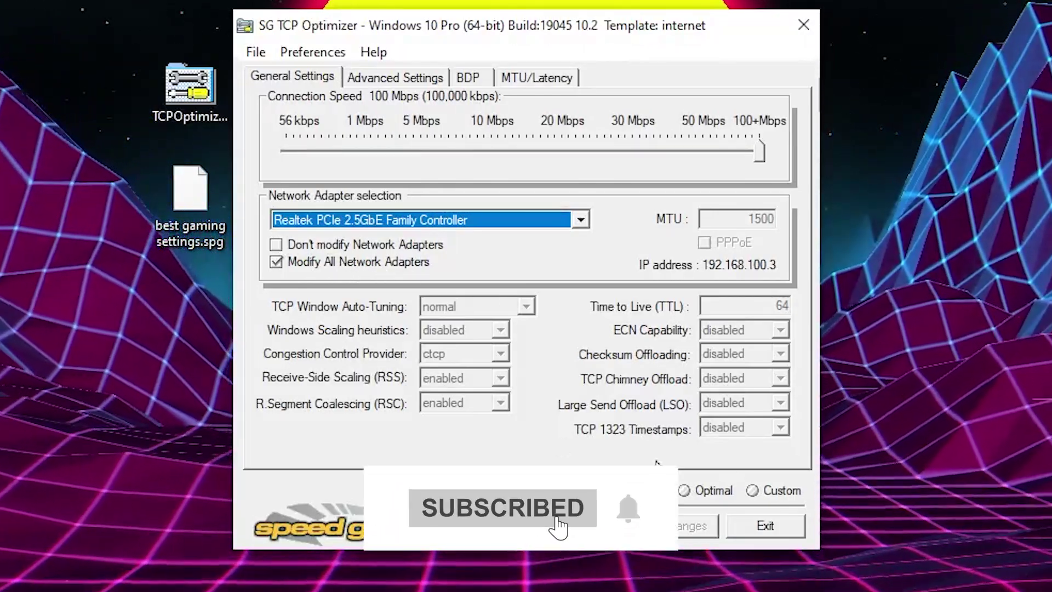
click(753, 492)
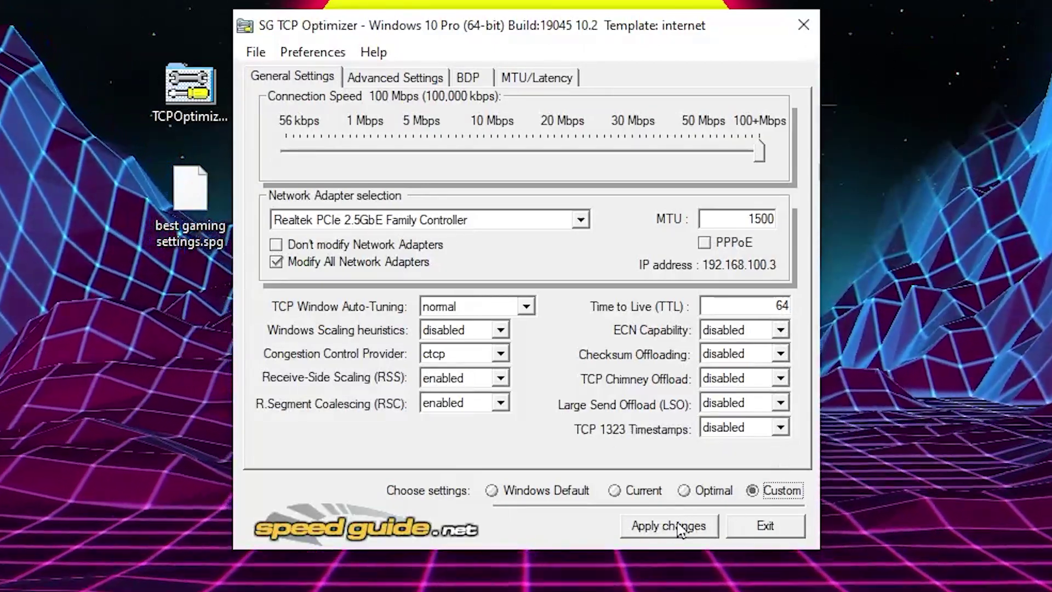
- Review the advanced TCP settings and apply the custom configuration with Backup enabled
click(375, 80)
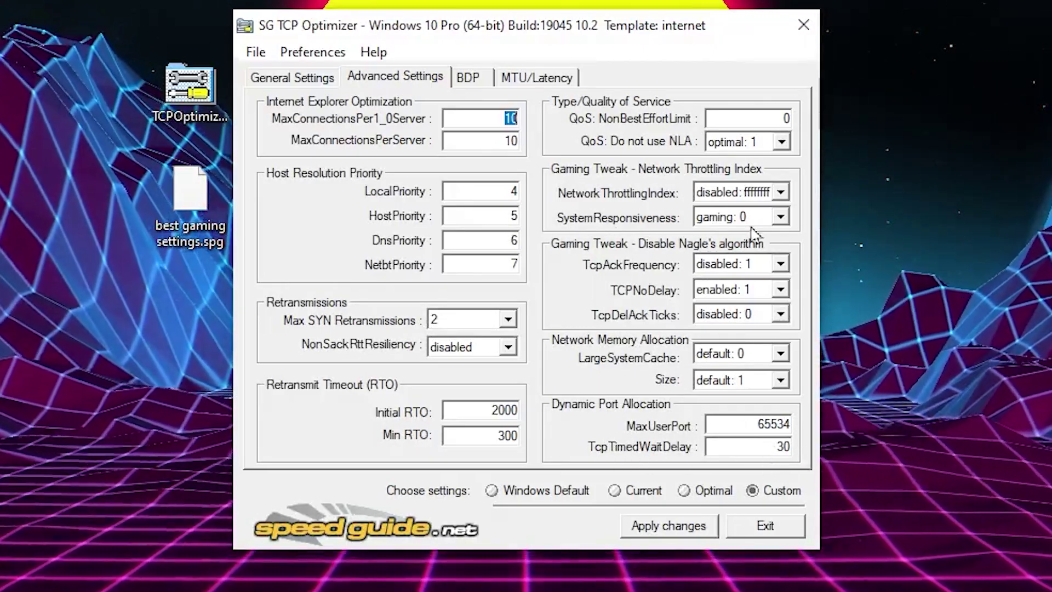
click(693, 525)
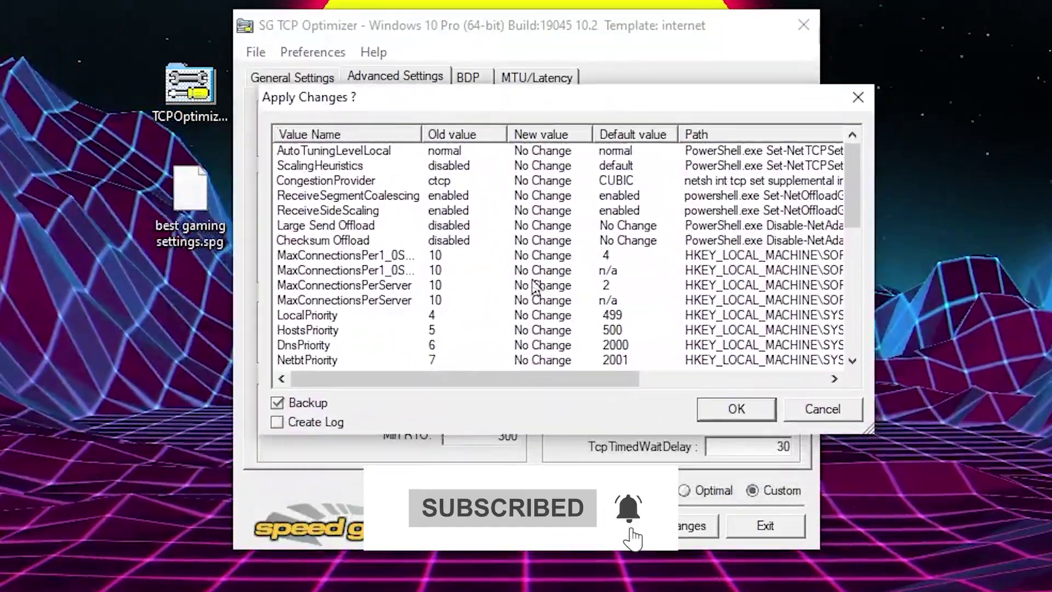
click(733, 417)
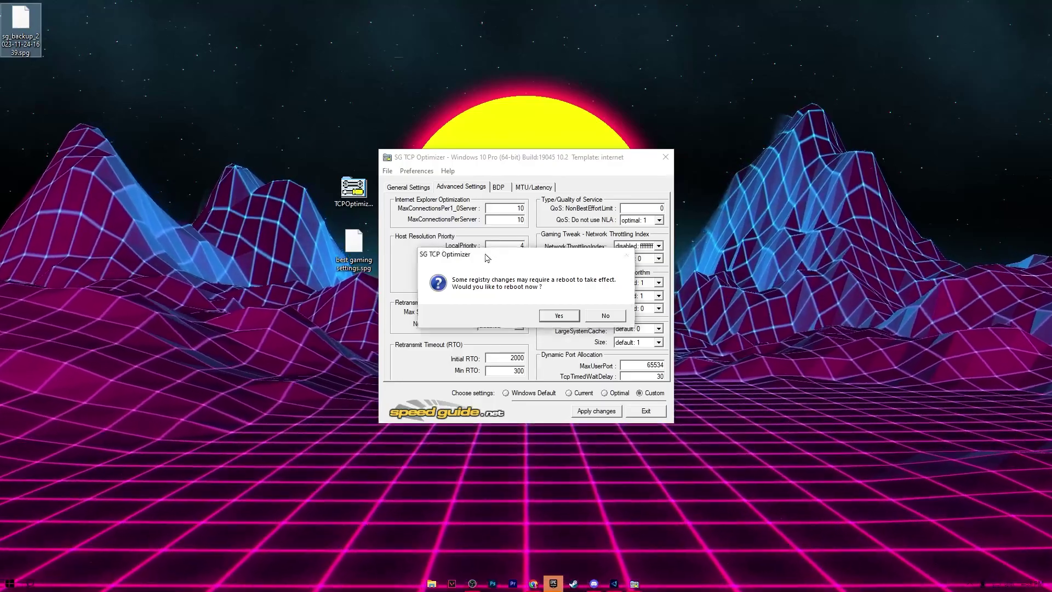
- Decline the immediate reboot and close TCP Optimizer
drag(445, 251, 433, 202)
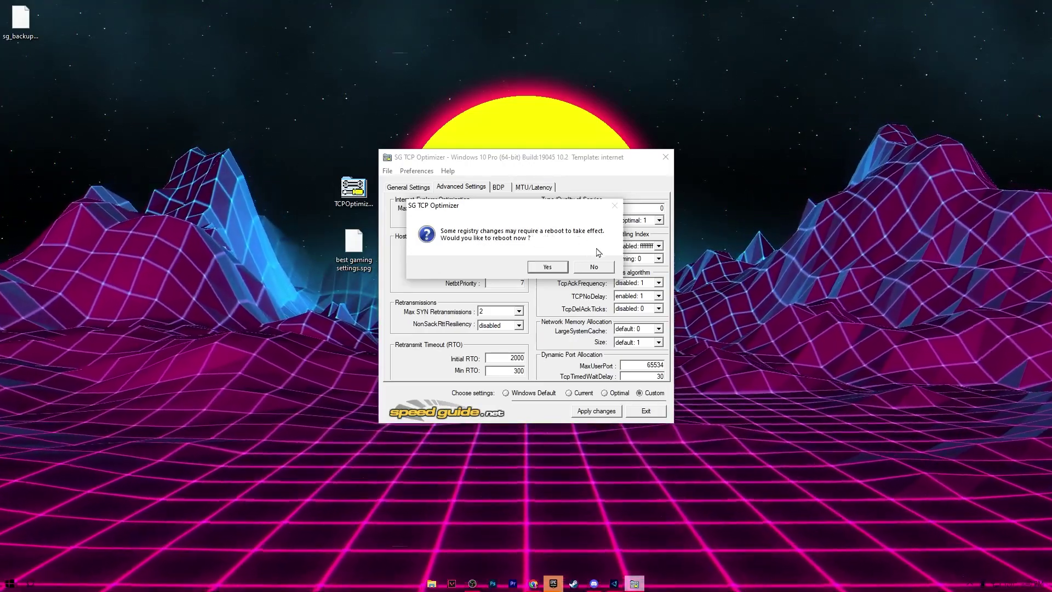
click(595, 268)
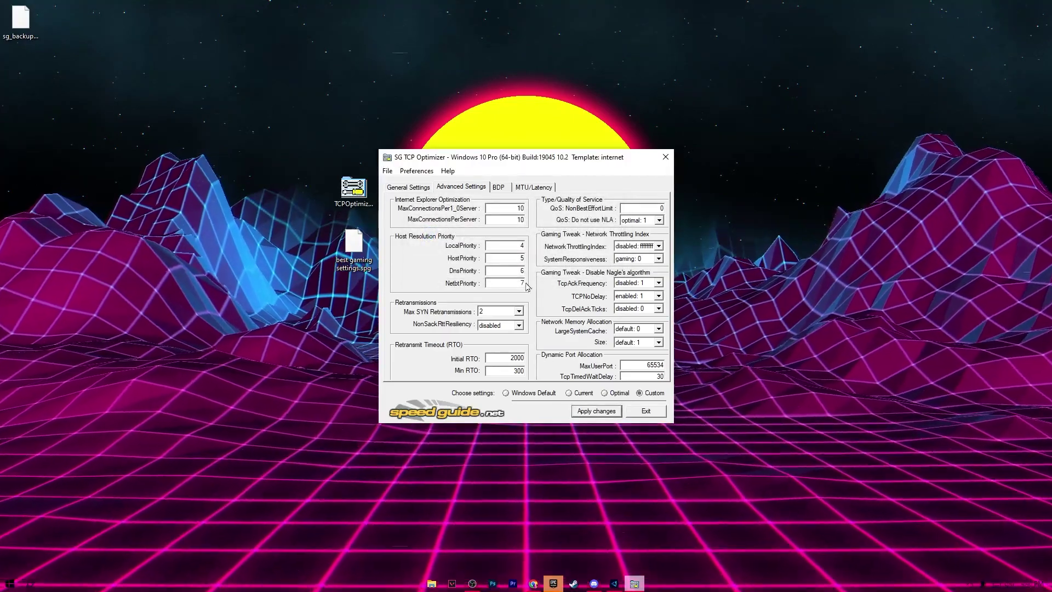
click(666, 156)
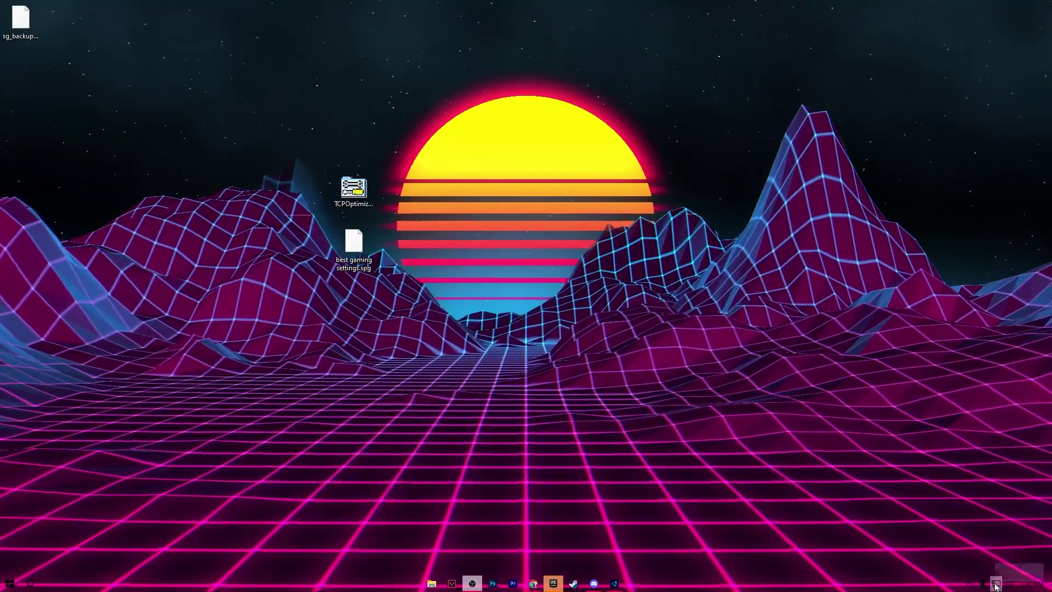
- Open the Network & Internet settings, go to the adapter options and open the Ethernet connection's properties
right_click(1000, 585)
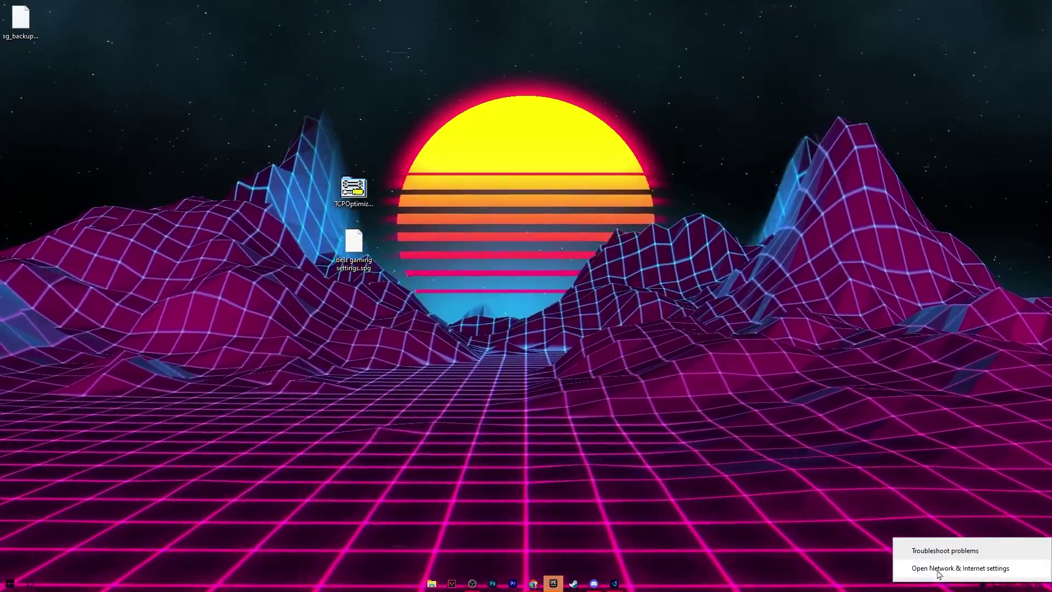
click(938, 568)
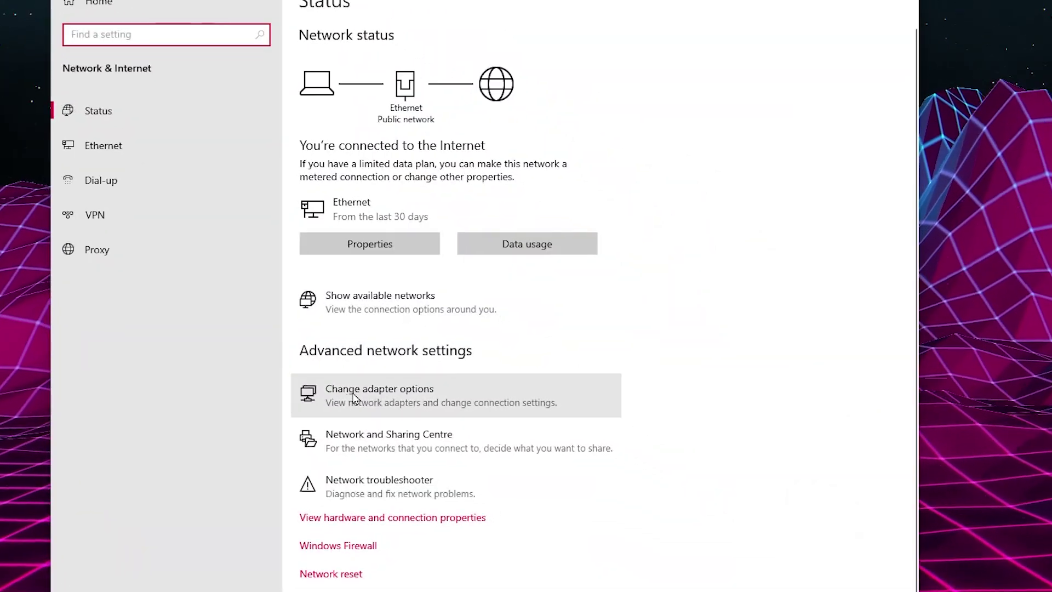
click(353, 398)
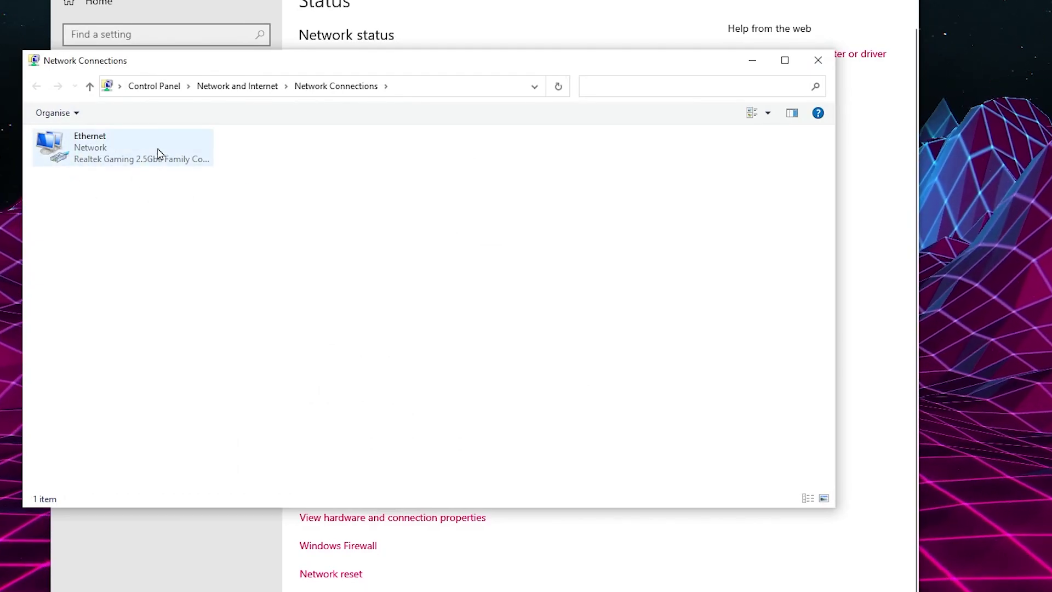
right_click(153, 147)
click(181, 277)
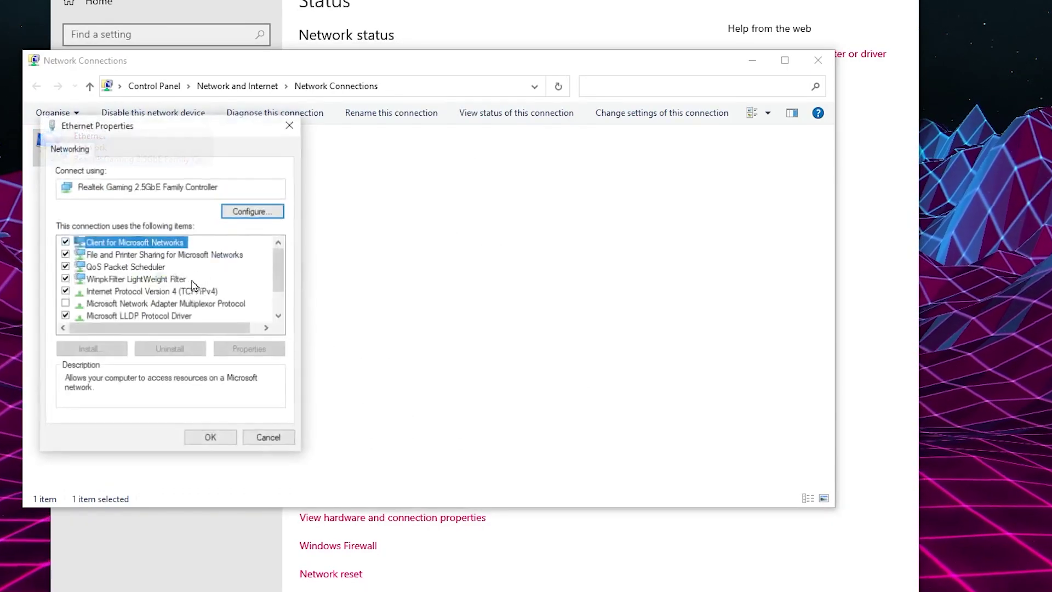
- Open the Realtek Gaming 2.5GbE Family Controller's configuration from the Ethernet properties and check its power management options
drag(128, 138, 421, 141)
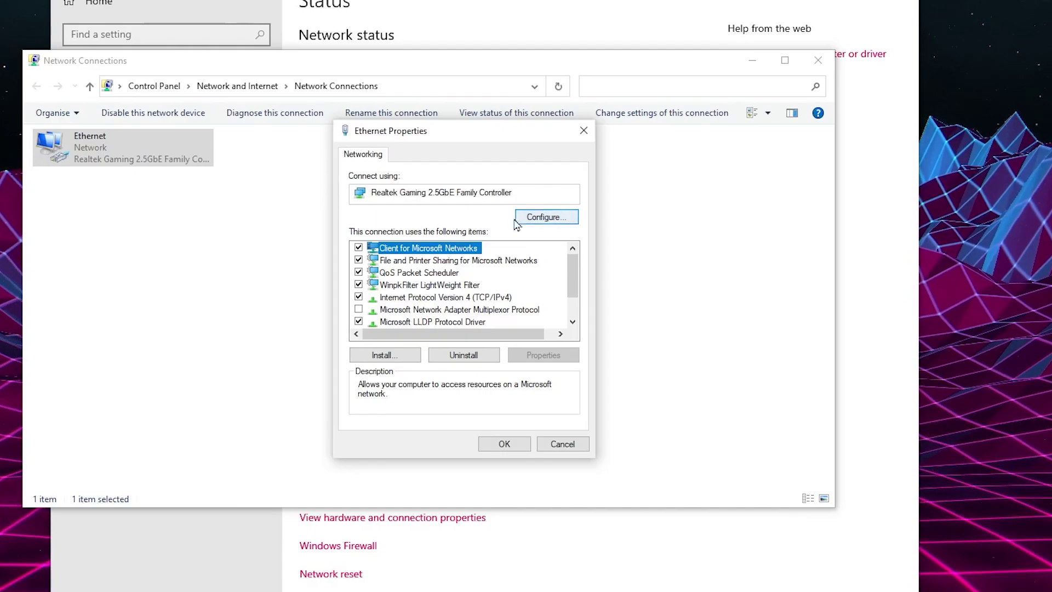
click(546, 218)
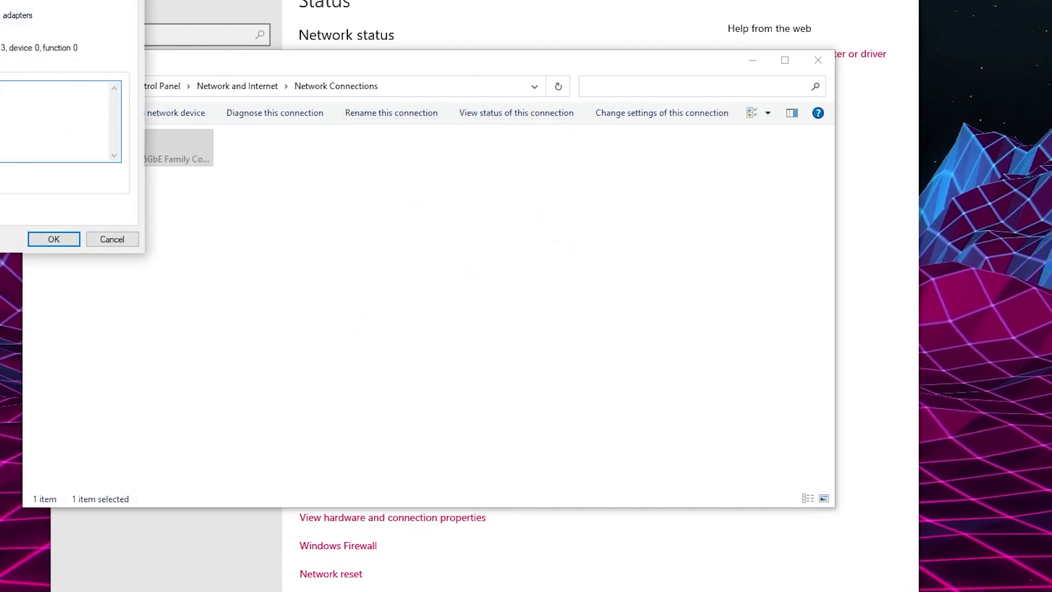
click(498, 85)
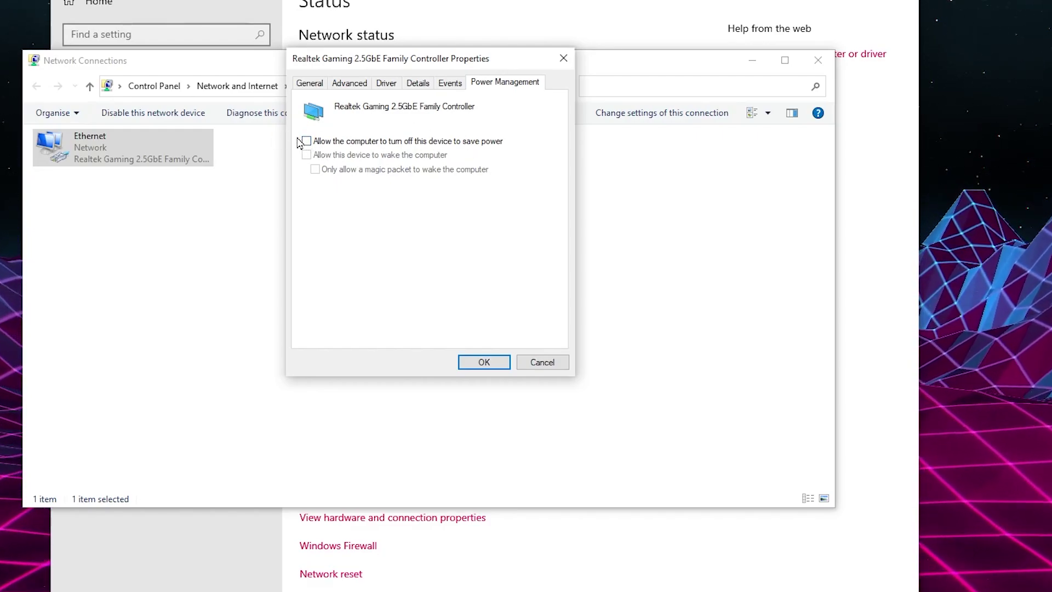
- Review the adapter's advanced Energy-Efficient Ethernet, Green Ethernet and Speed & Duplex properties, and confirm the configuration
click(345, 85)
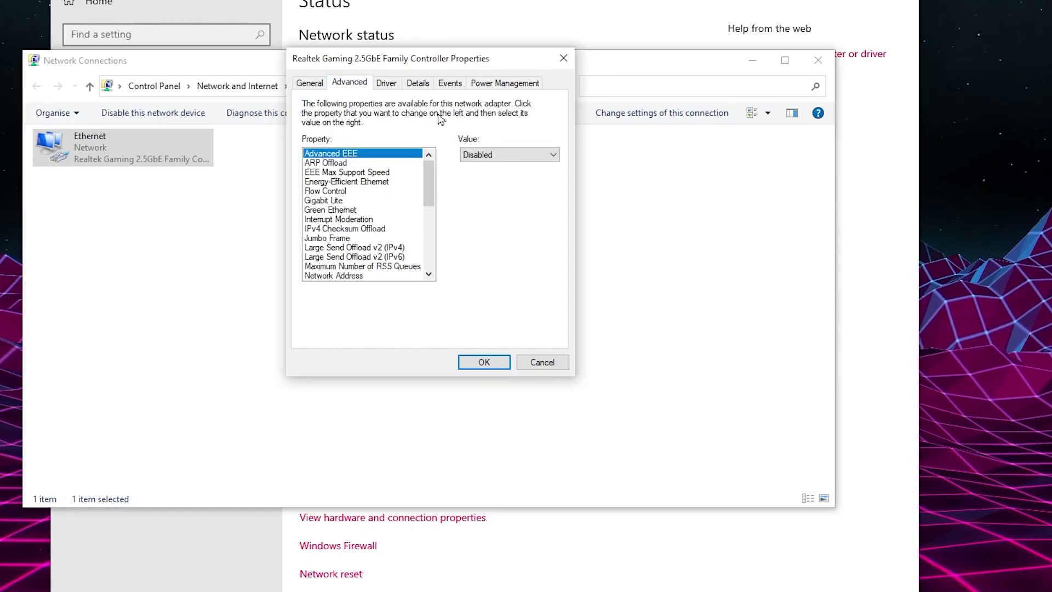
click(316, 182)
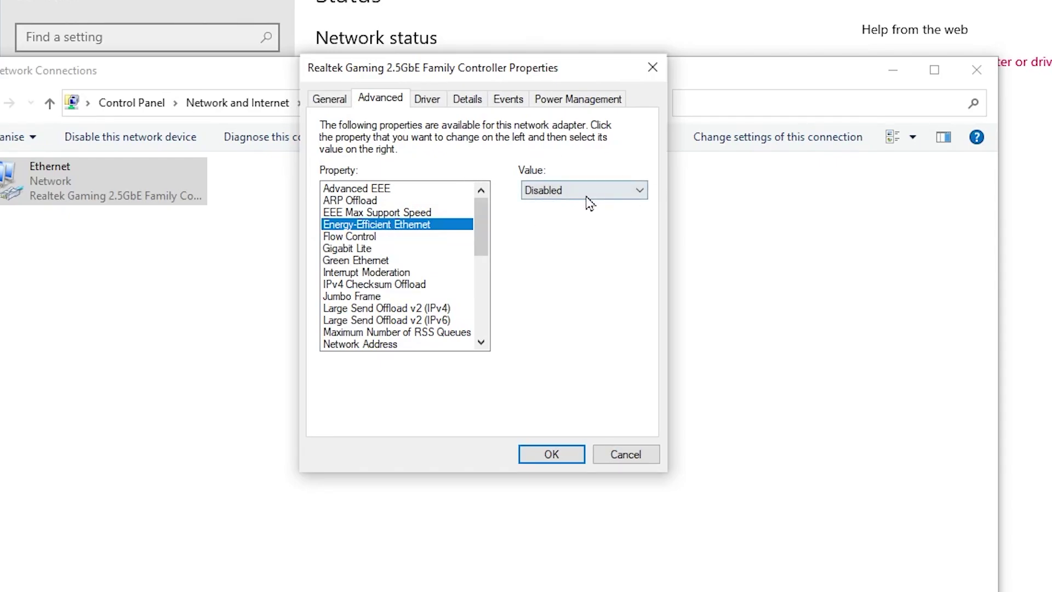
click(341, 265)
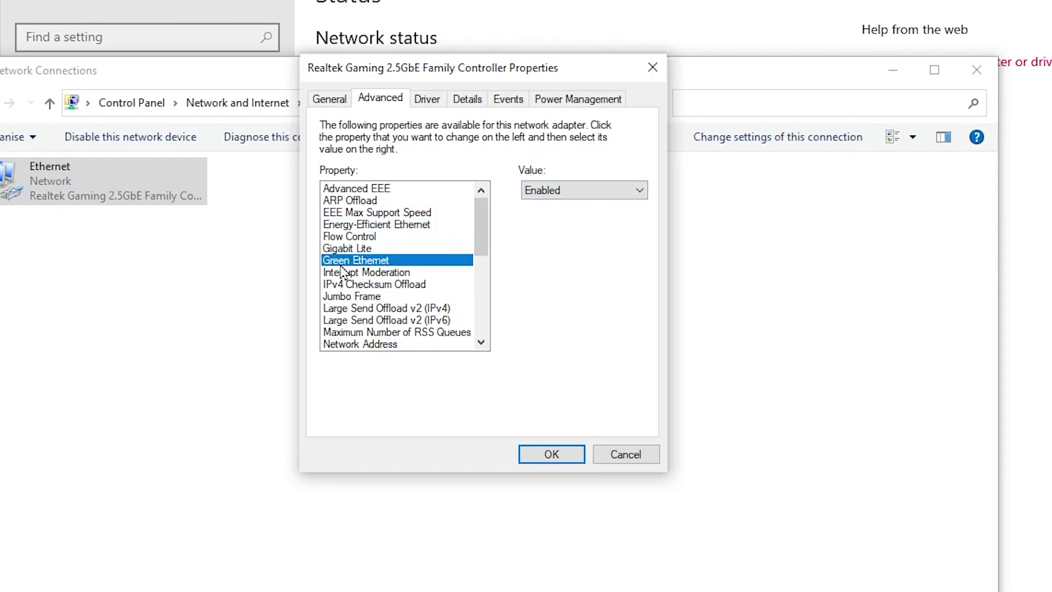
scroll(344, 278, down, 6)
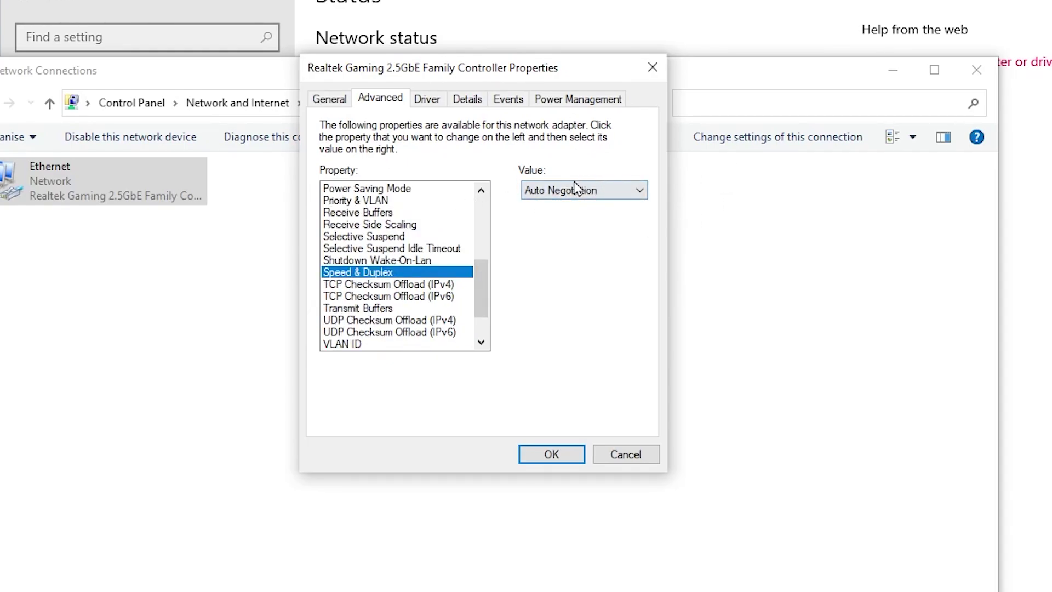
scroll(546, 213, down, 1)
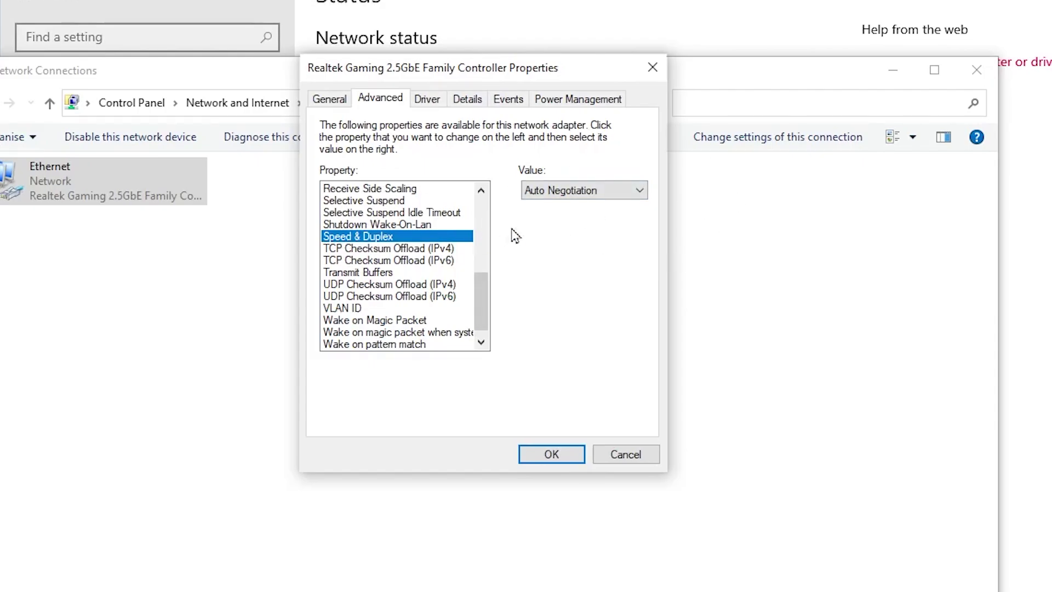
click(552, 455)
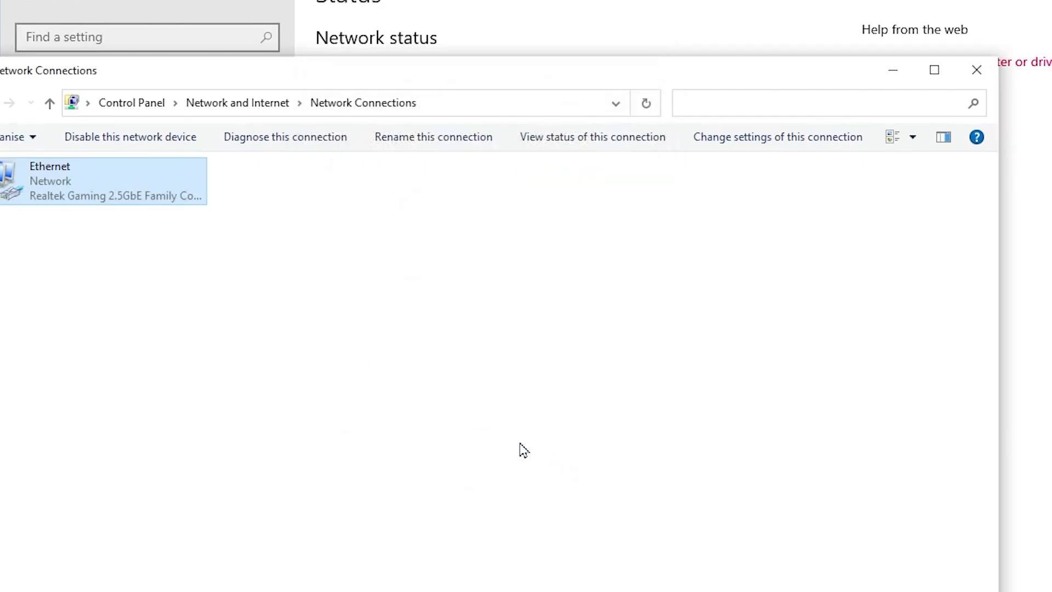
- Set the Ethernet connection's IPv4 DNS servers to 8.8.8.8 preferred and 8.8.4.4 alternative, save, and close the network windows
right_click(77, 183)
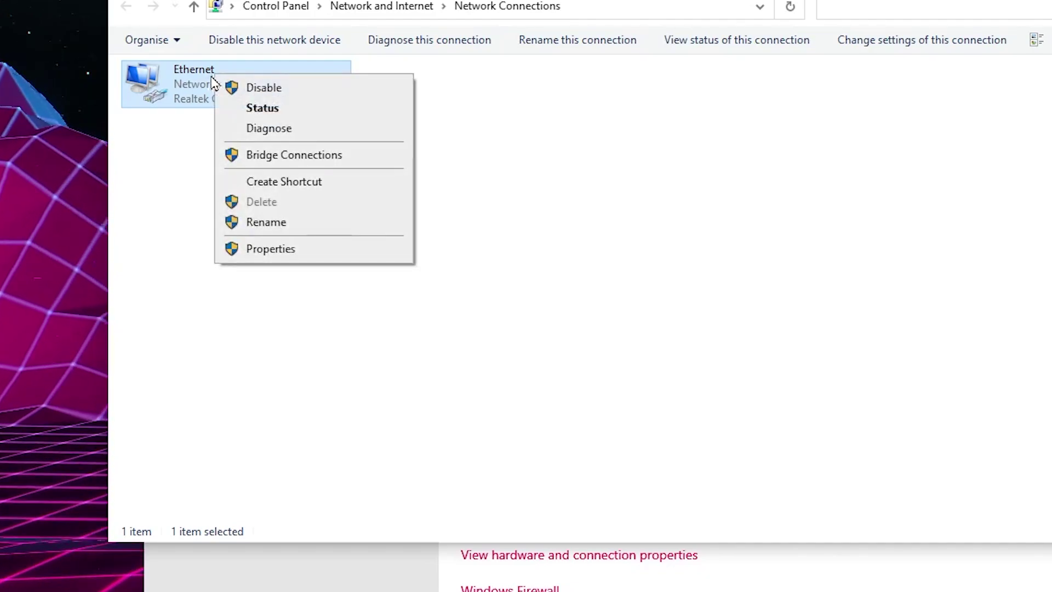
click(140, 359)
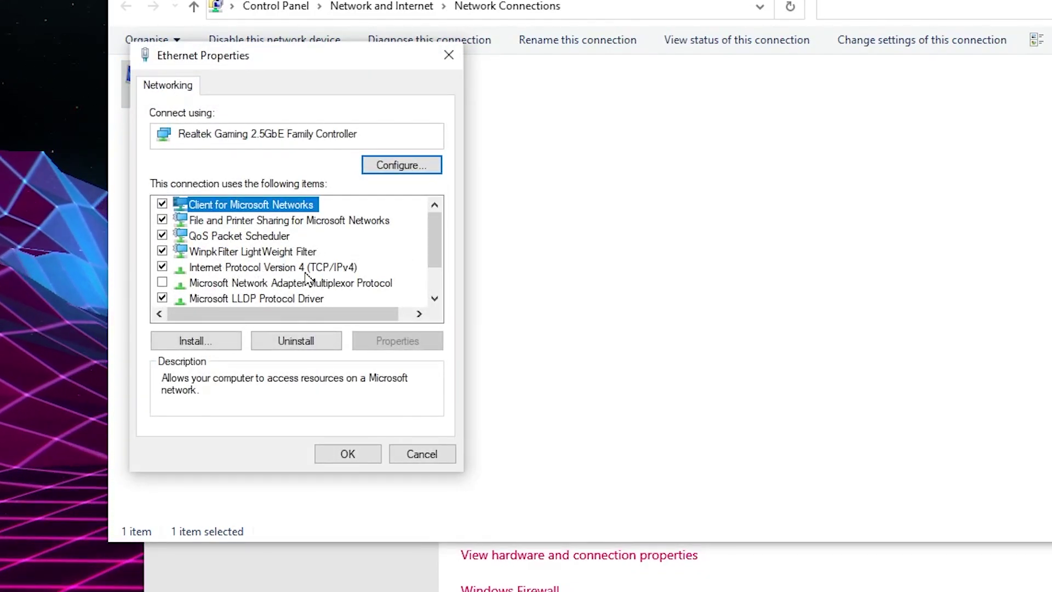
double_click(258, 267)
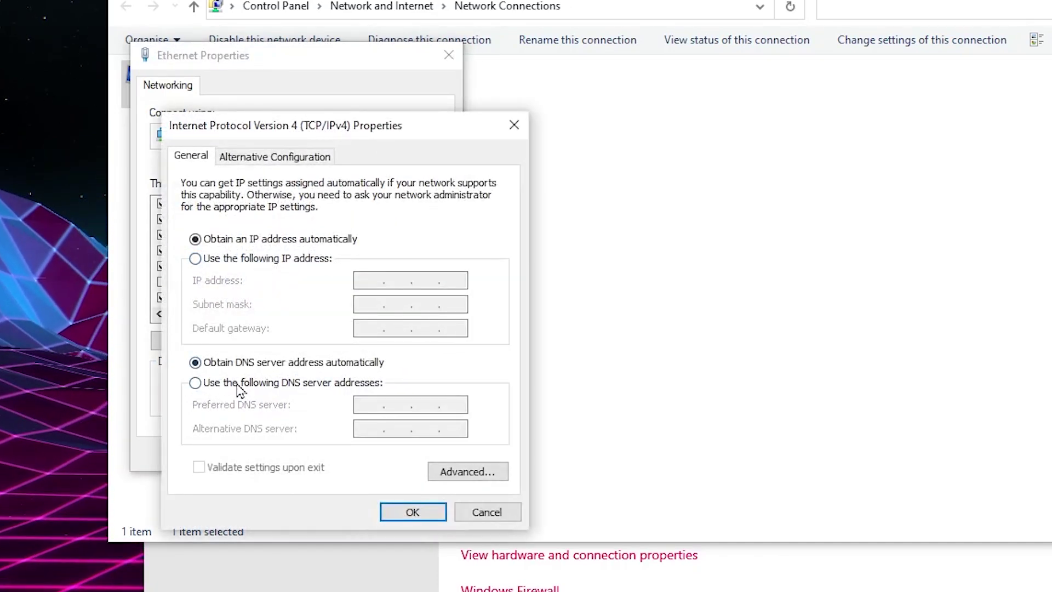
drag(326, 123, 634, 64)
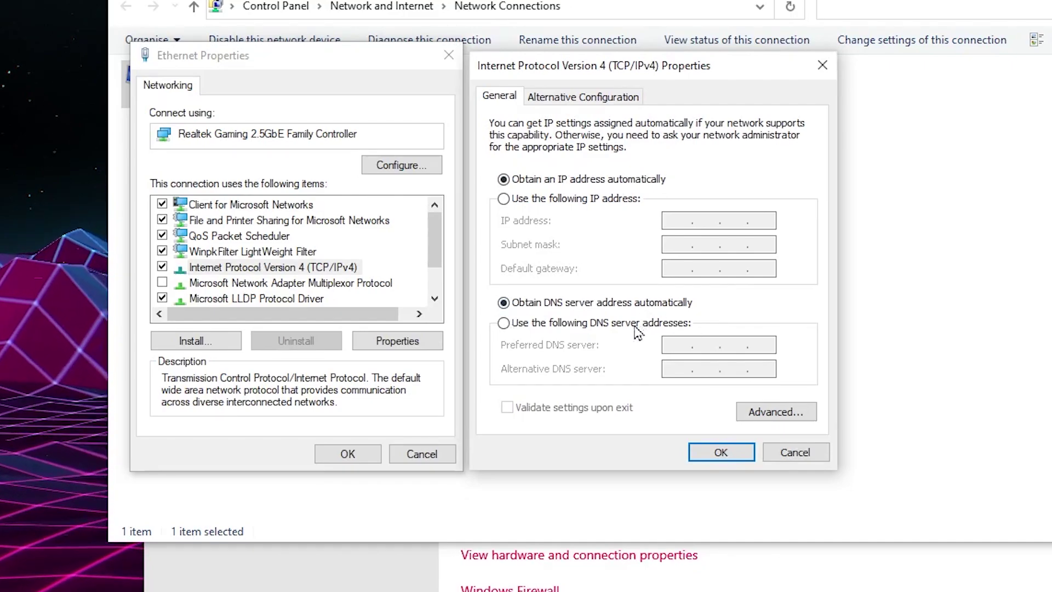
click(550, 328)
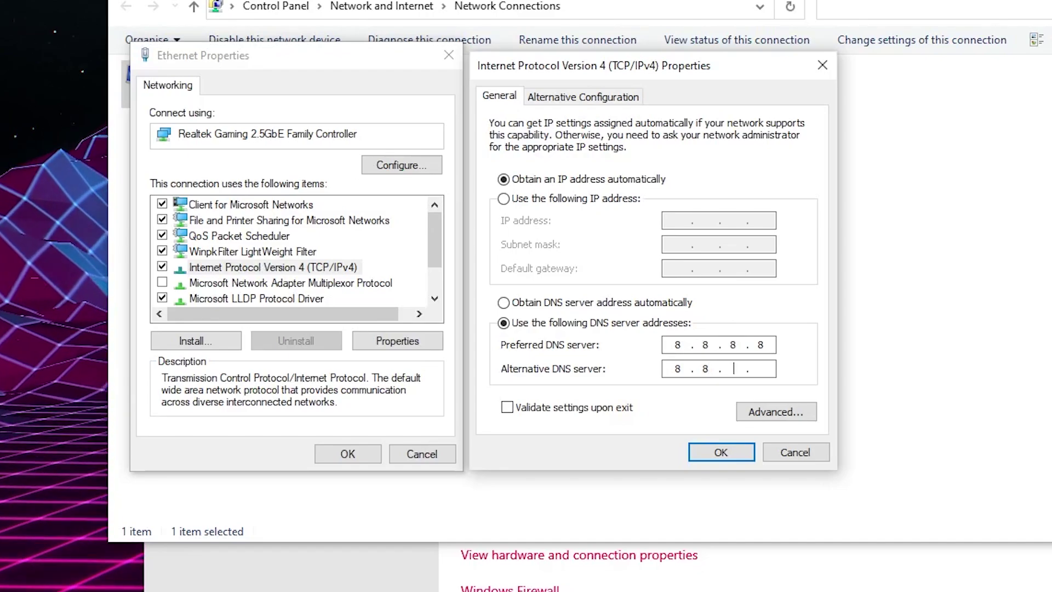
click(728, 455)
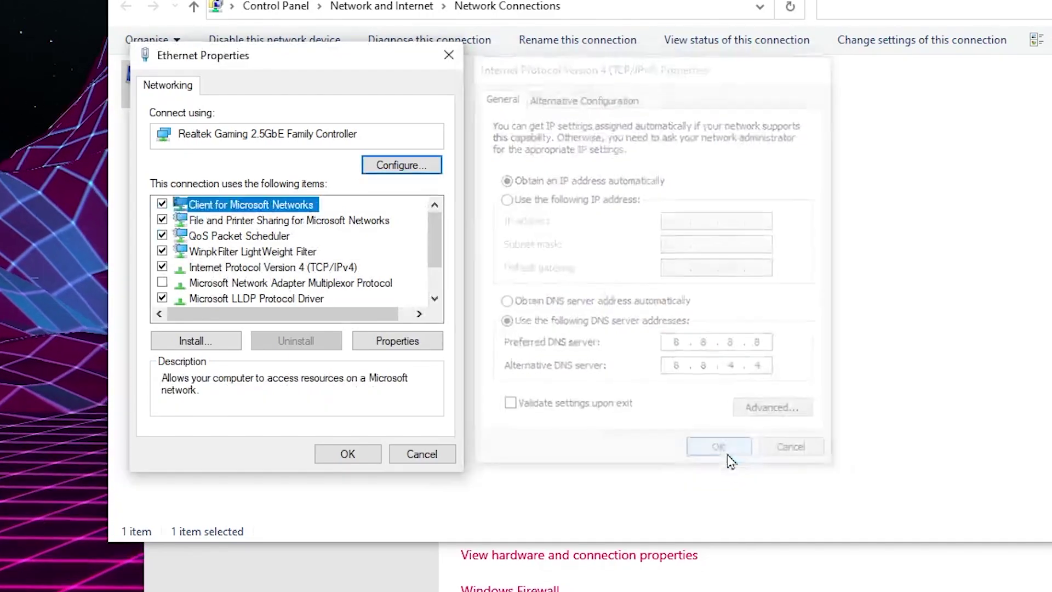
click(344, 454)
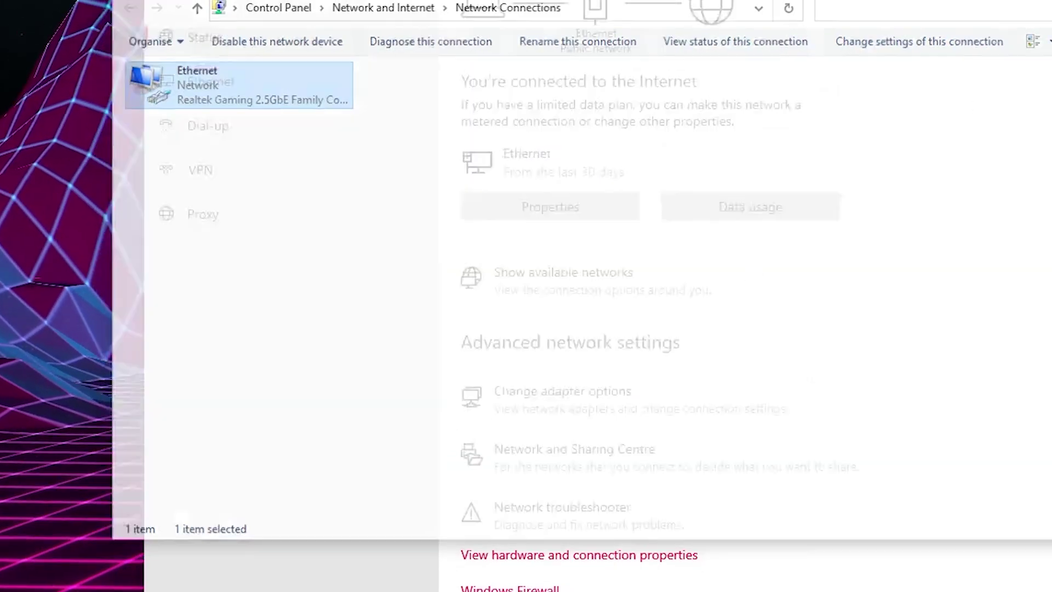
key(alt+F4)
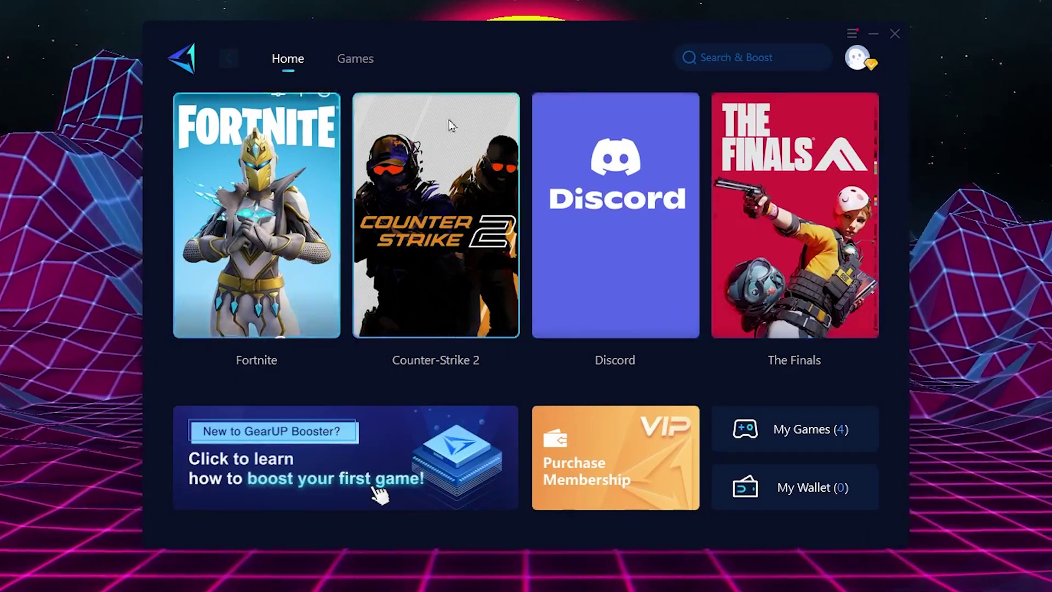
- Switch to GearUP Booster, look over its popular games catalogue and return to the home page
mouse_move(541, 218)
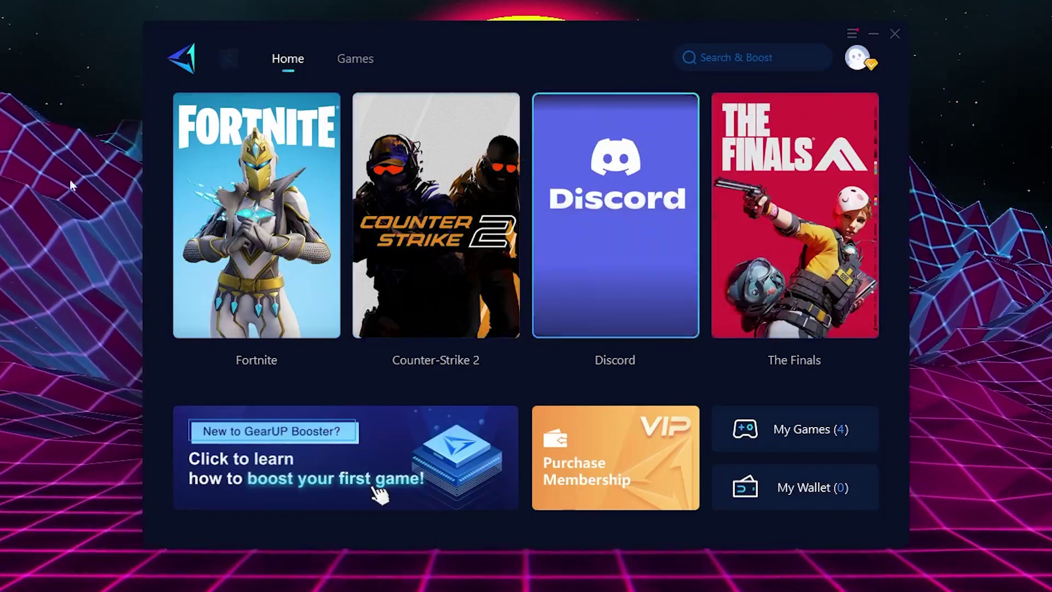
mouse_move(299, 214)
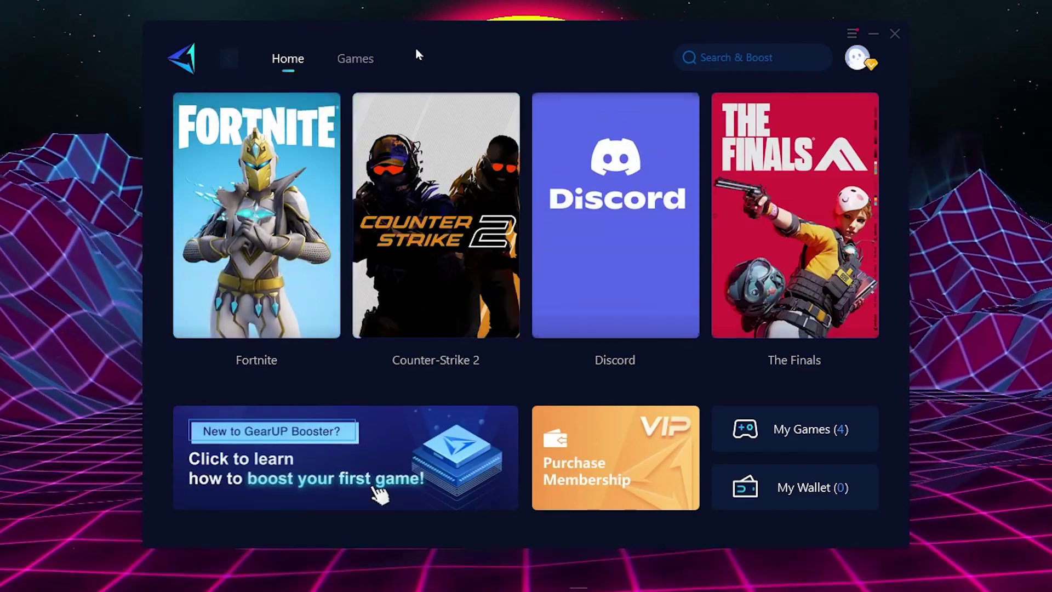
click(357, 58)
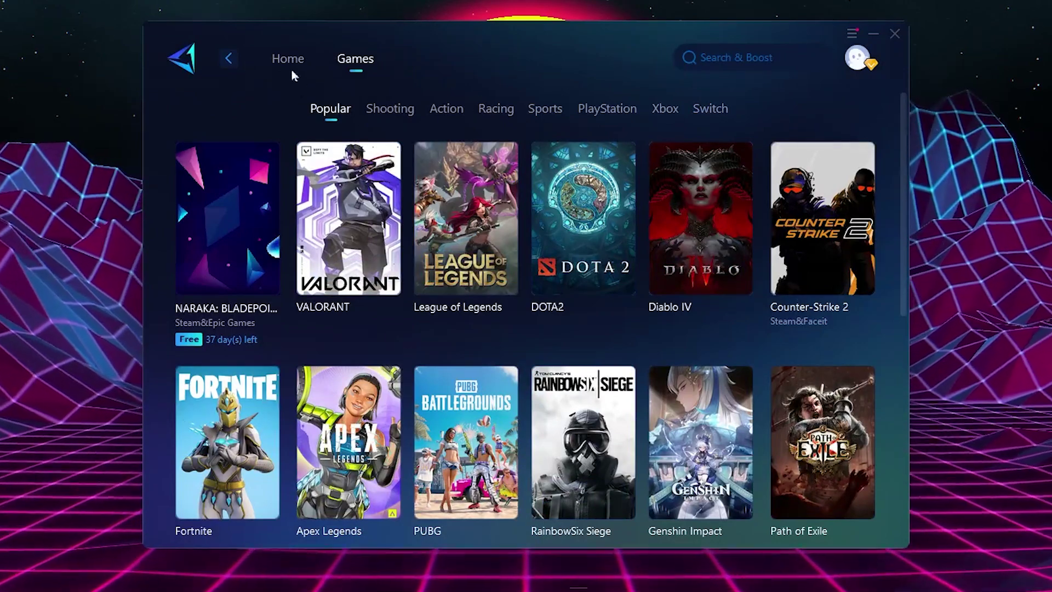
click(286, 61)
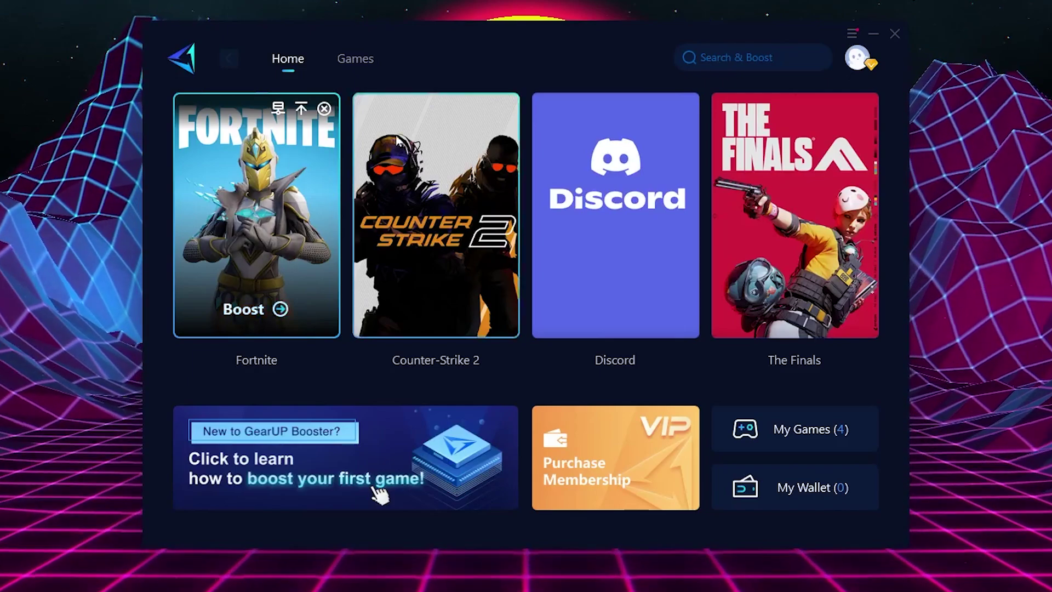
- Boost Fortnite and choose the Middle East server region with All Servers
mouse_move(860, 69)
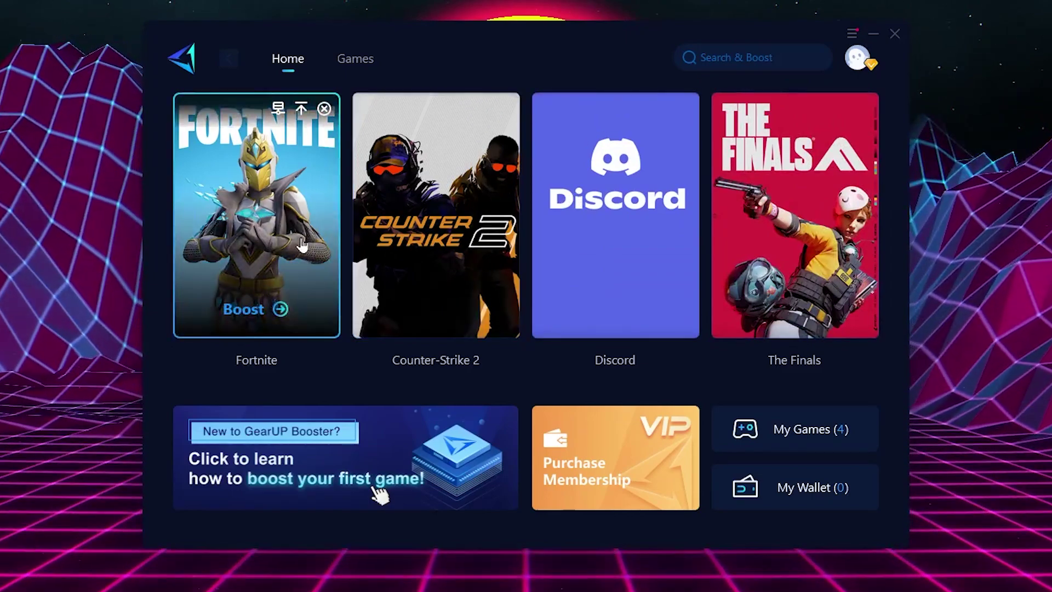
click(252, 311)
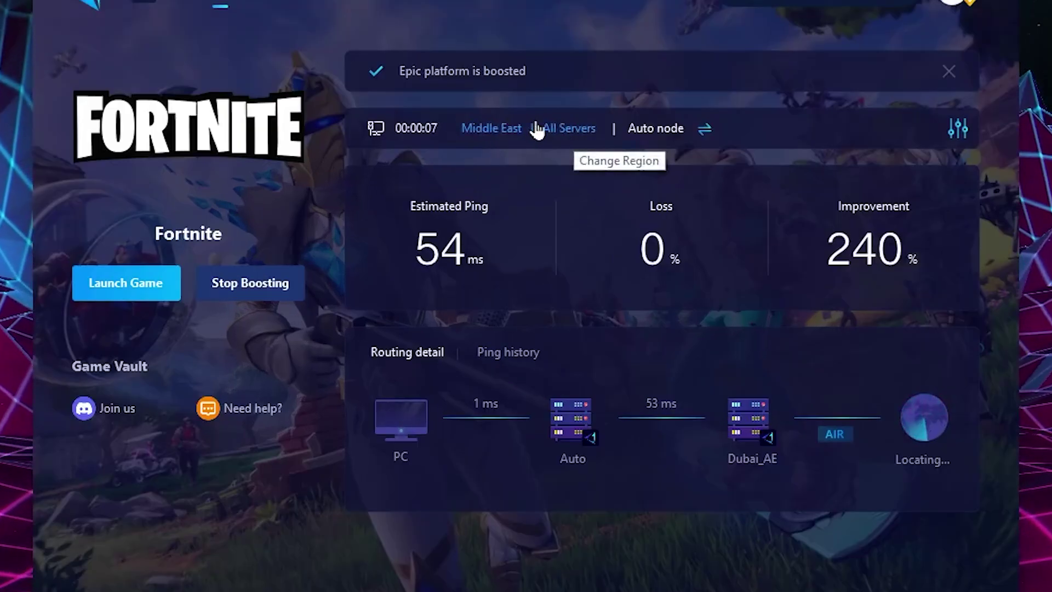
click(529, 129)
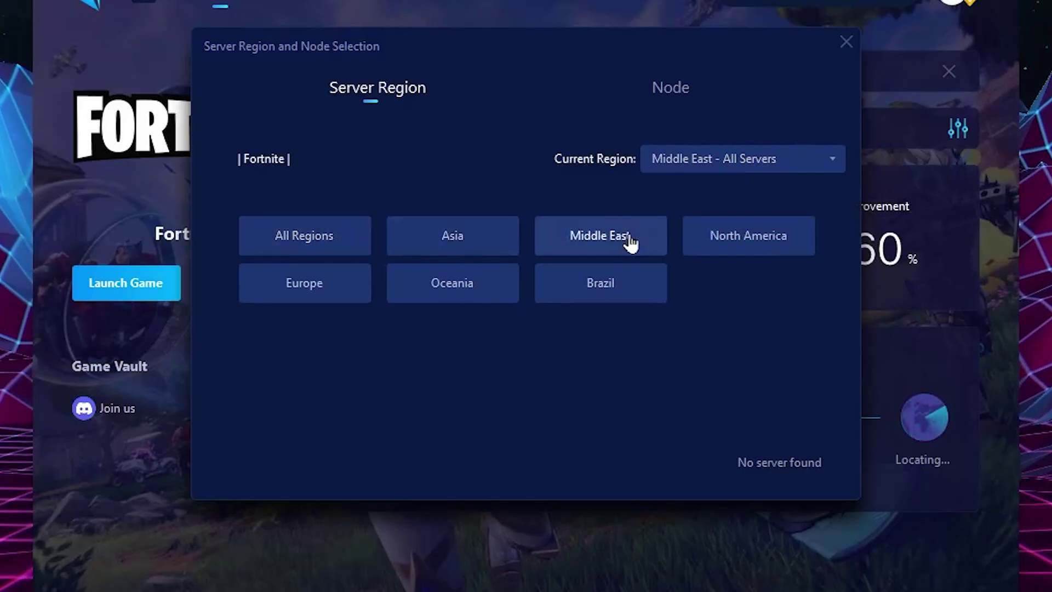
click(630, 242)
click(460, 392)
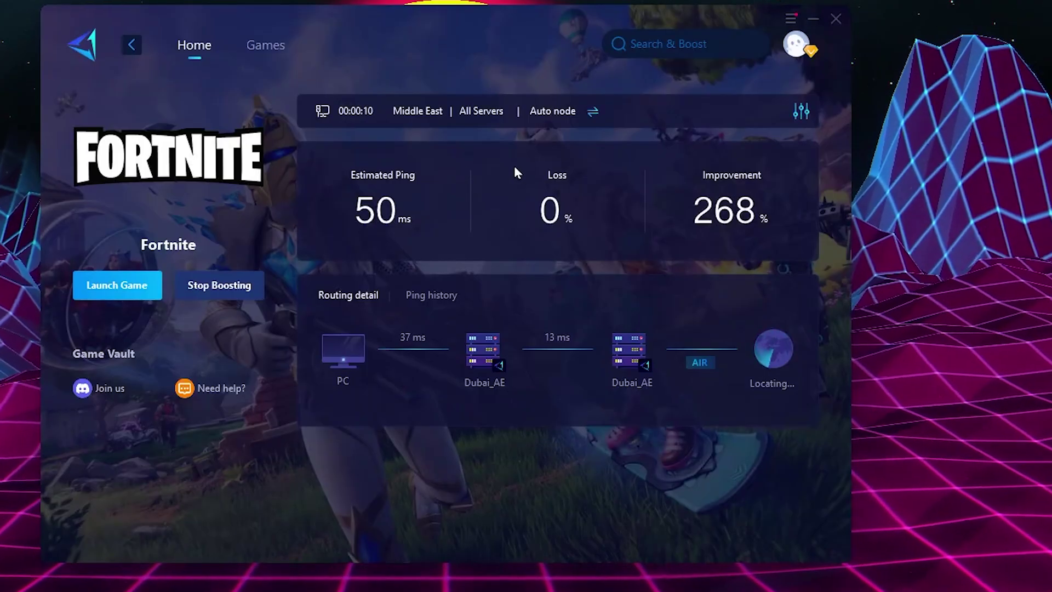
- Examine the available Middle East nodes for Fortnite with their pings and modes, and close the node selection without changing it
click(593, 111)
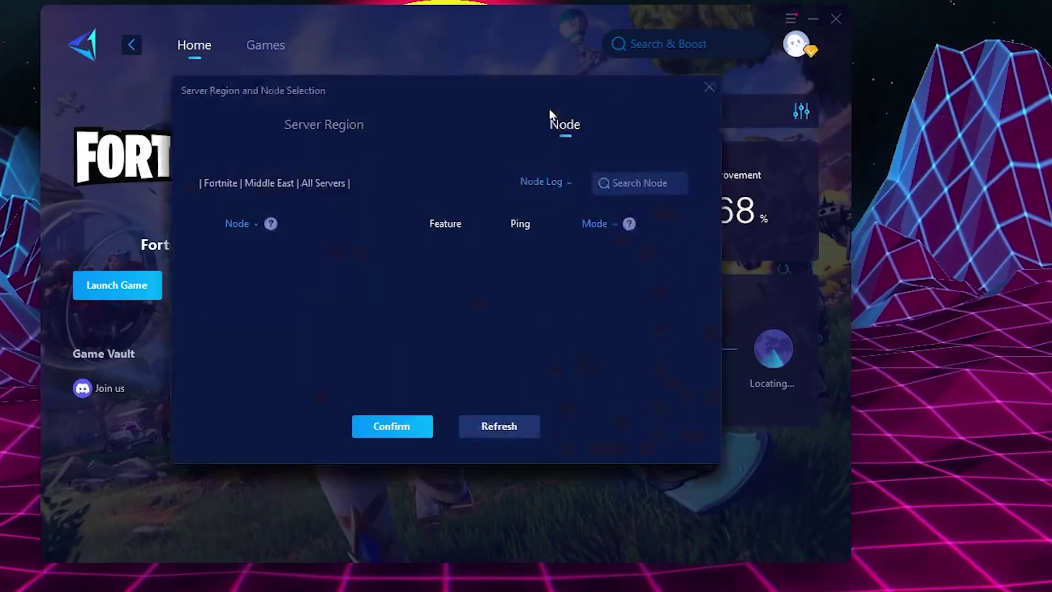
scroll(358, 297, down, 5)
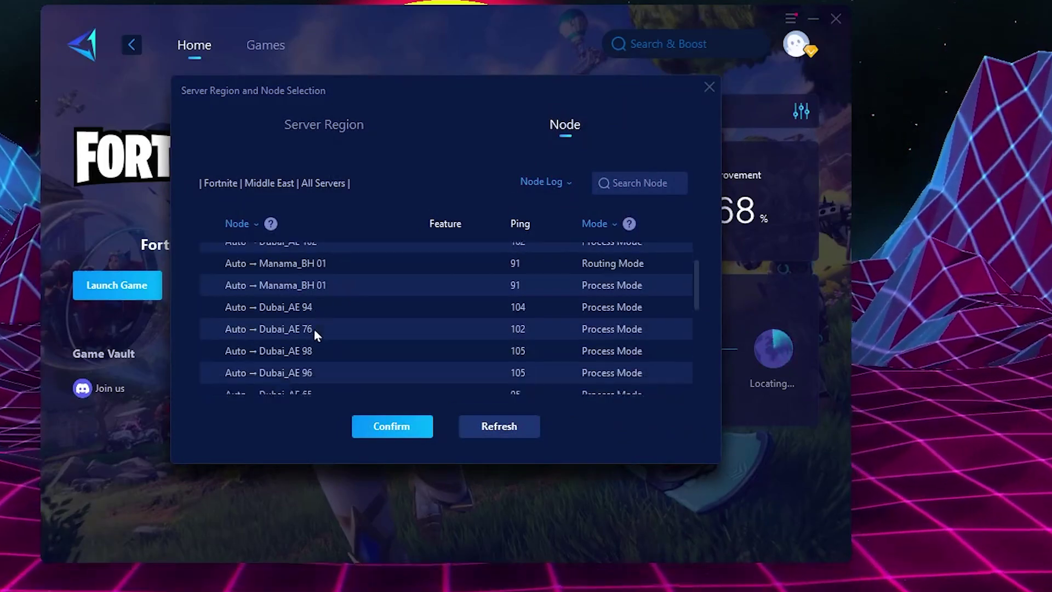
scroll(376, 317, up, 2)
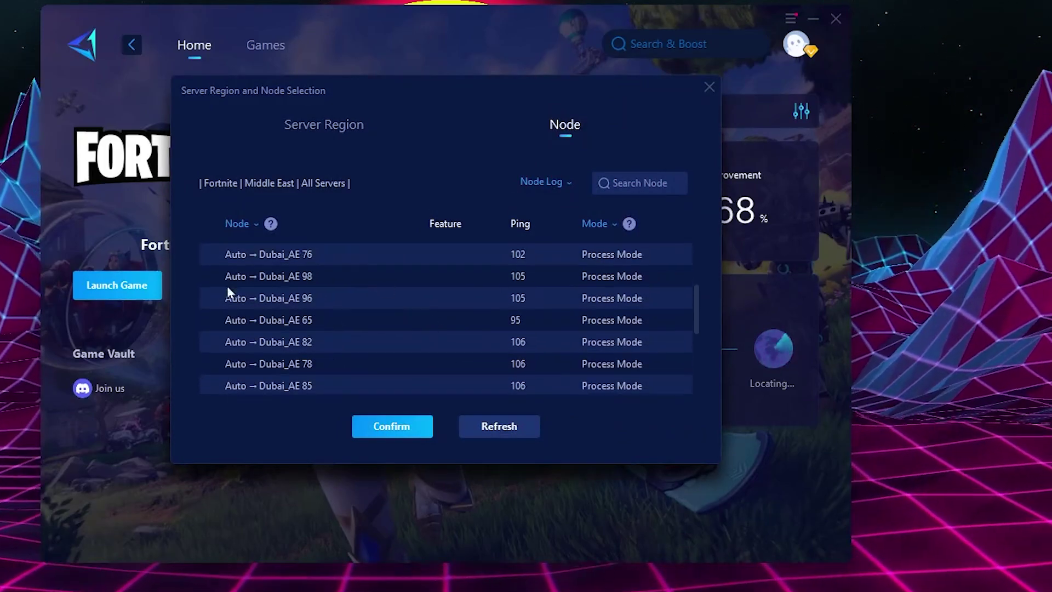
scroll(393, 299, down, 4)
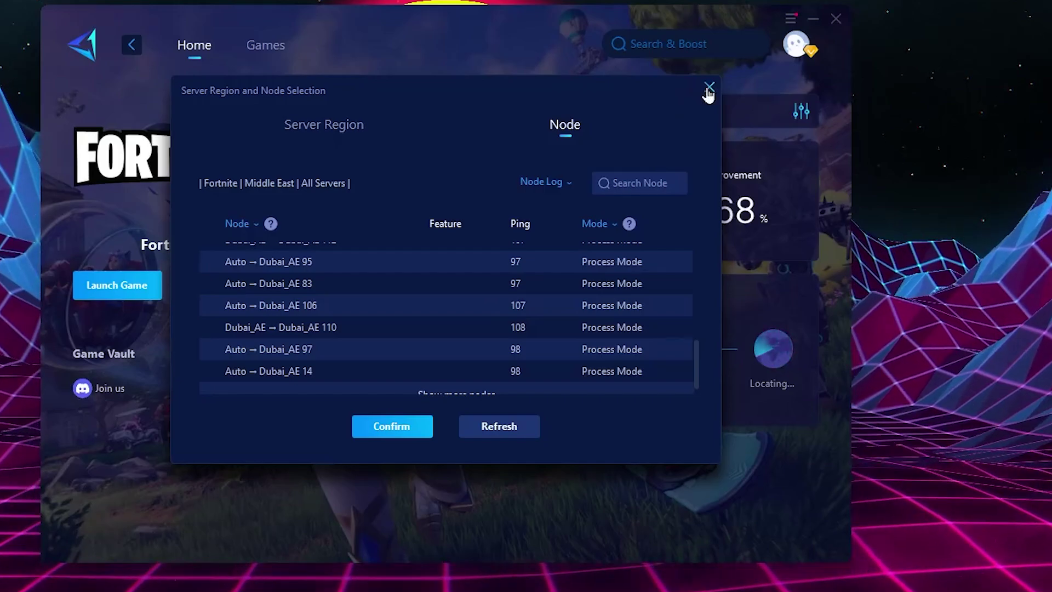
click(710, 89)
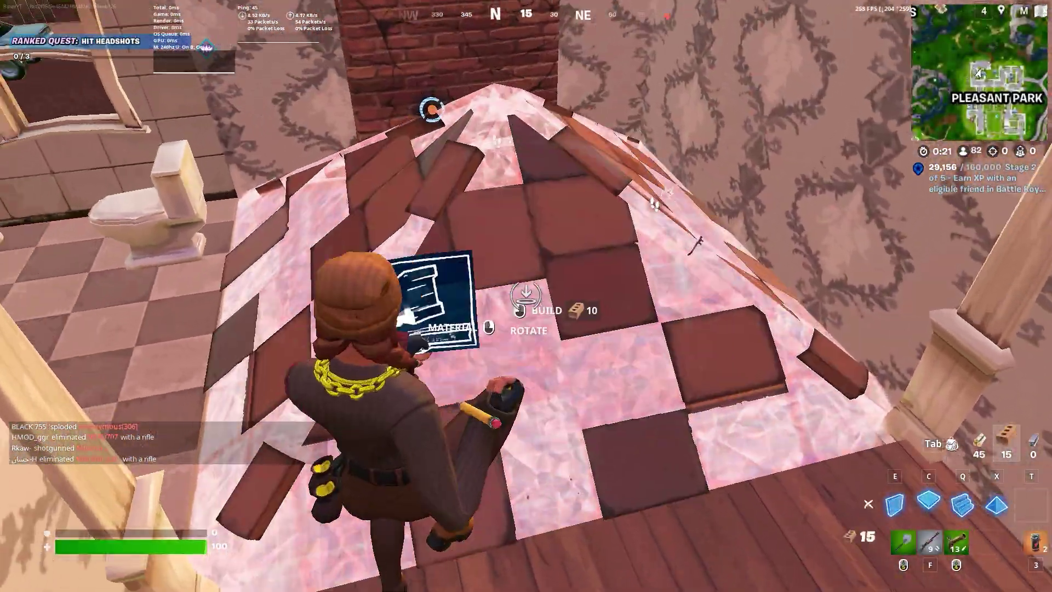
key(f)
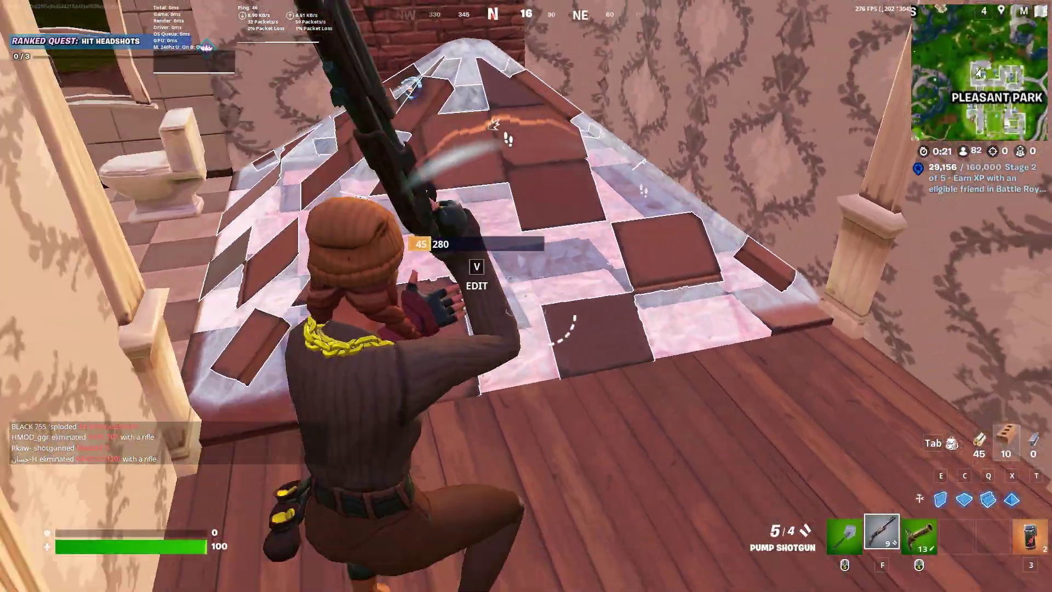
key(w)
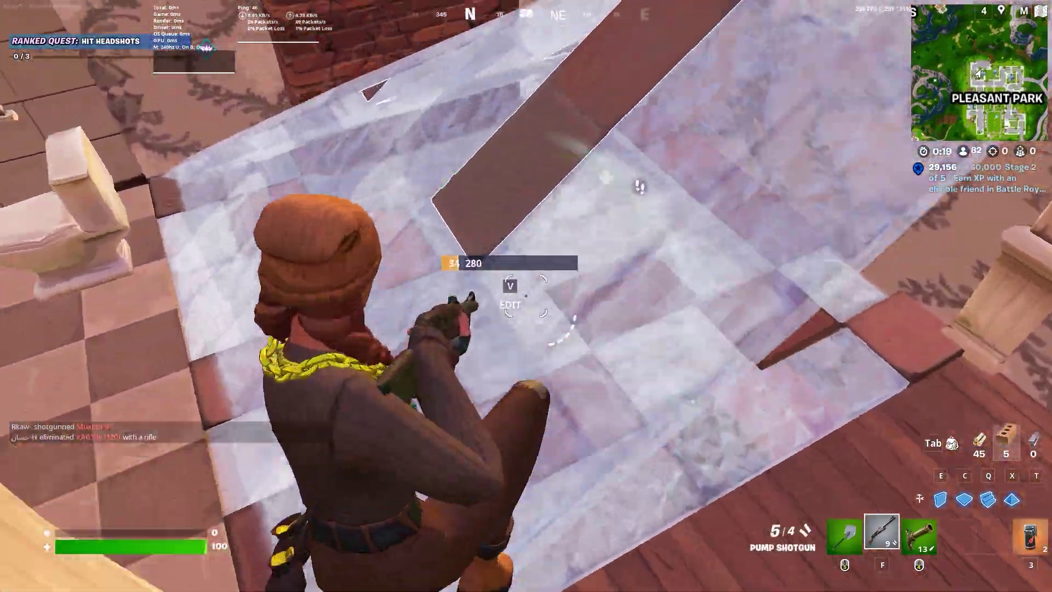
key(w)
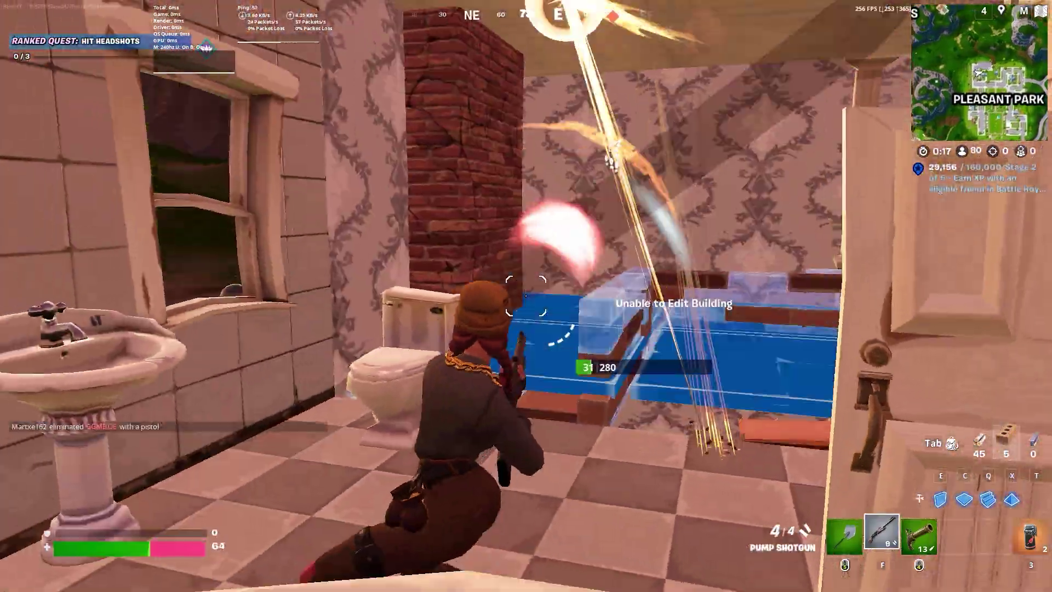